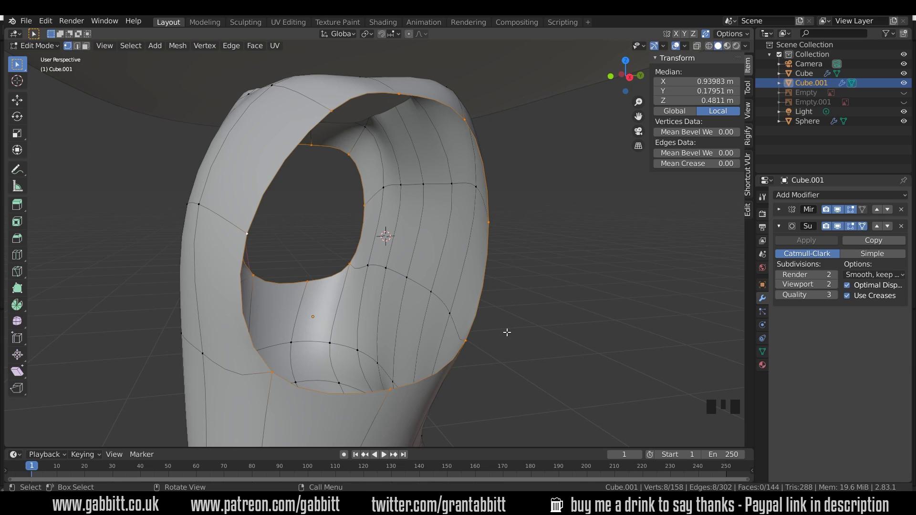
Add a cylinder with 8 vertices at the 3D cursor in the body mesh
key(shift+a)
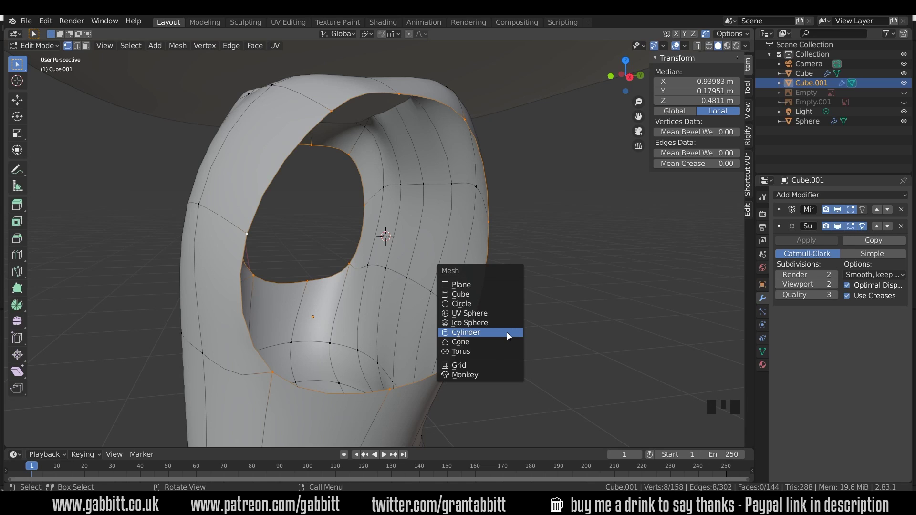
click(483, 331)
click(147, 329)
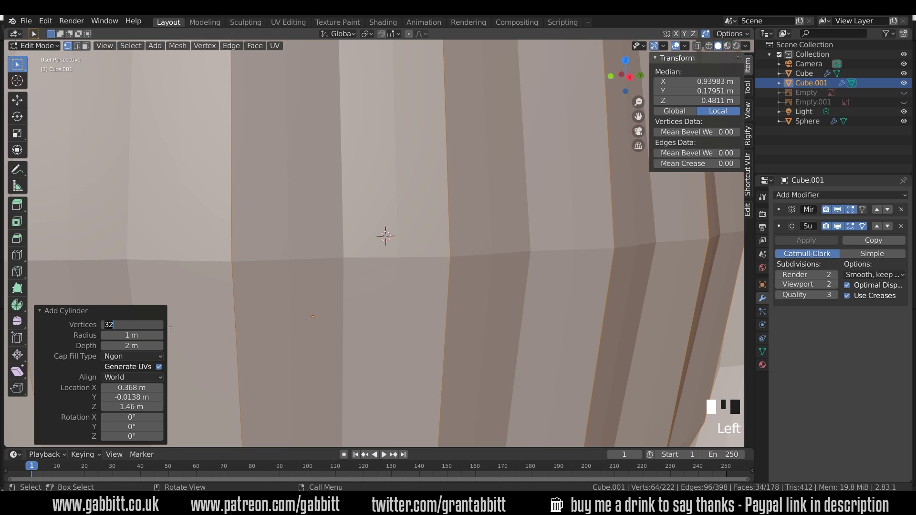
text(8)
key(Return)
scroll(394, 275, down, 9)
middle_drag(394, 275, 450, 269)
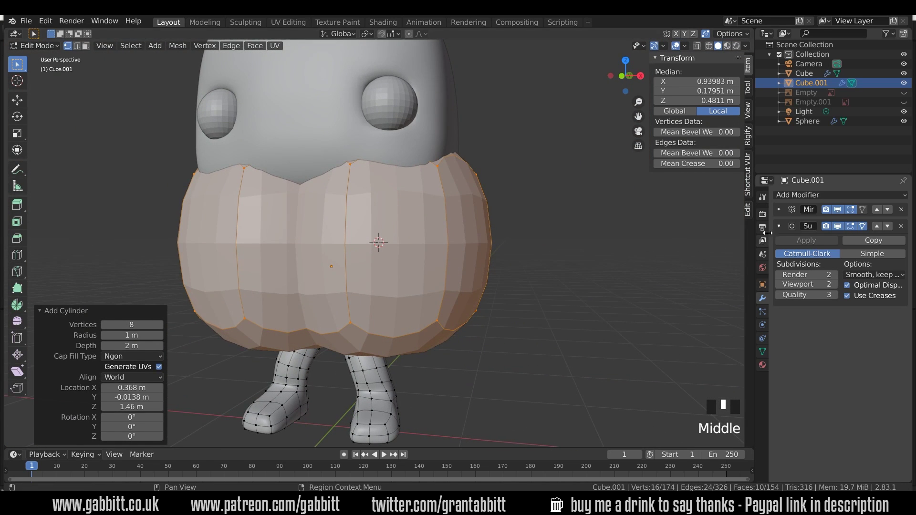
Disable clipping in the body's Mirror modifier and scale the cylinder down to about 0.151
click(780, 209)
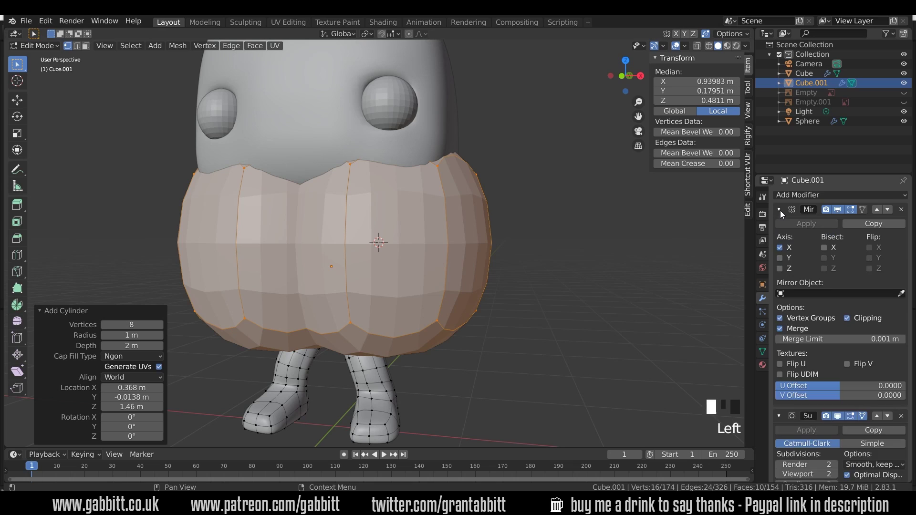
click(848, 318)
key(s)
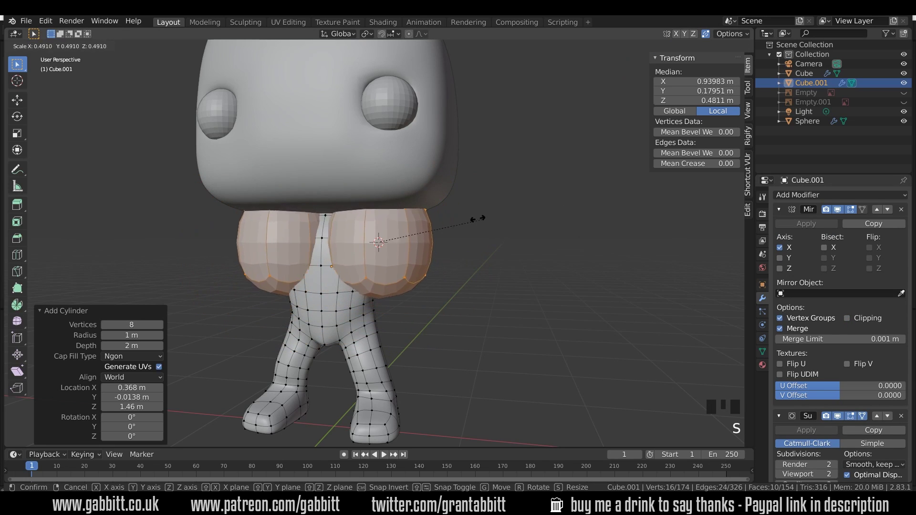
click(405, 221)
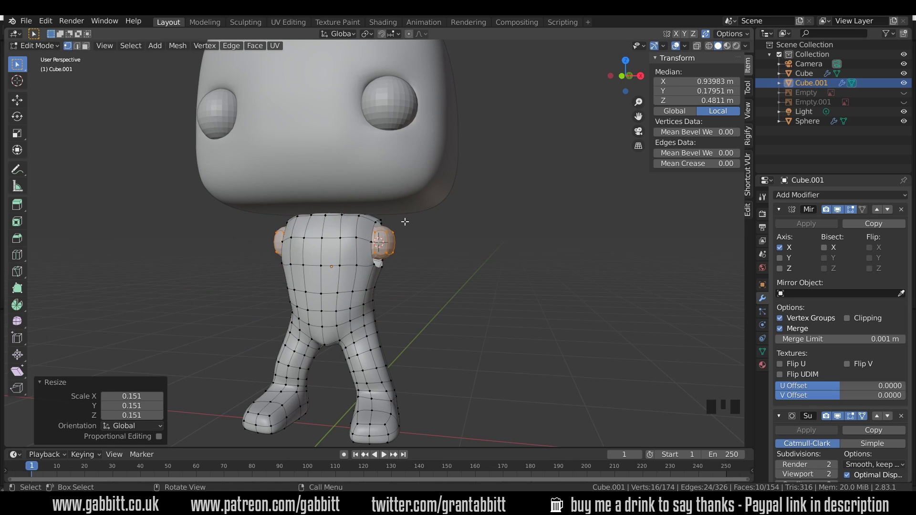
Rotate the cylinder 90° about the Y axis and scale it up by about 1.35 to fit the armhole from the side
text(ry90)
key(Return)
key(KP_Decimal)
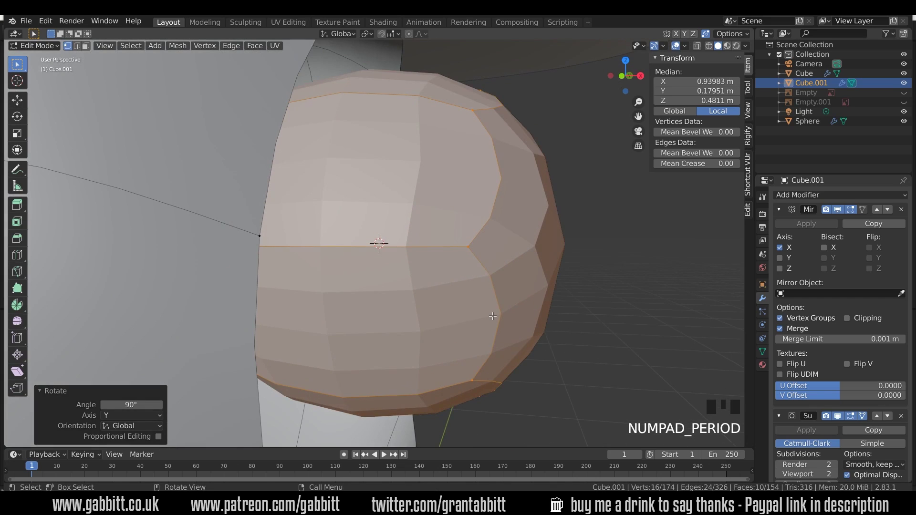
scroll(493, 316, down, 2)
middle_drag(532, 315, 471, 331)
middle_click(459, 281)
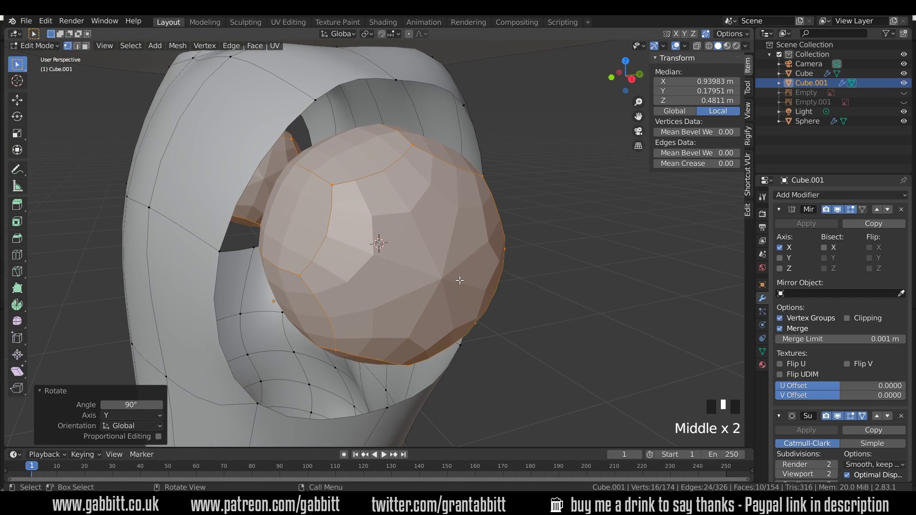
key(KP_3)
key(s)
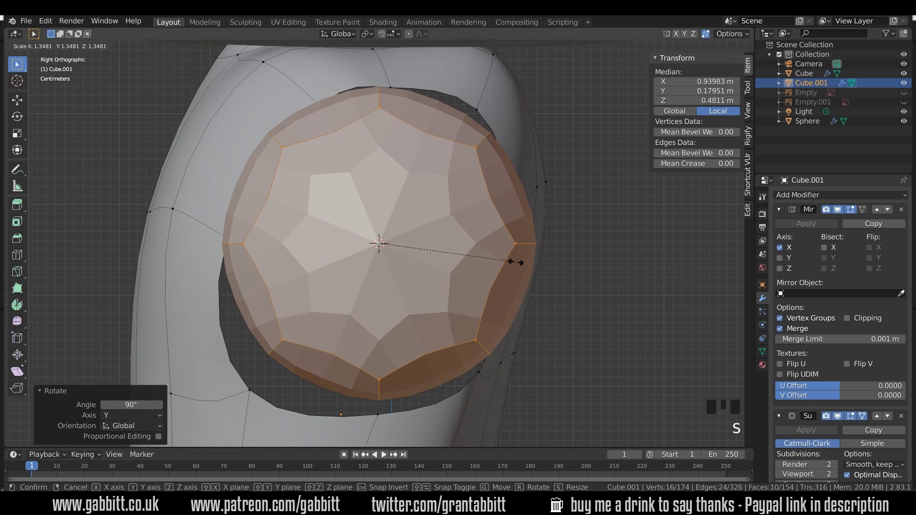
click(516, 262)
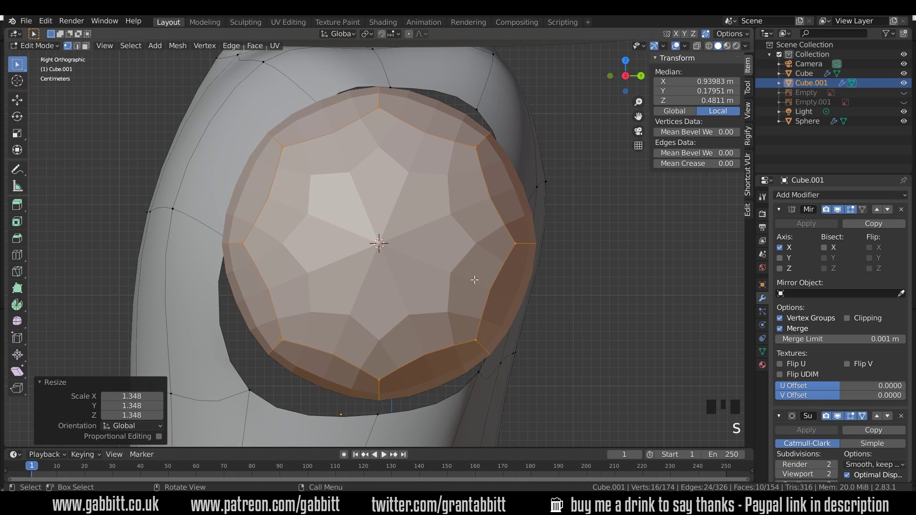
Delete the outer and inner end cap faces of the cylinder, leaving an open tube
key(3)
click(436, 268)
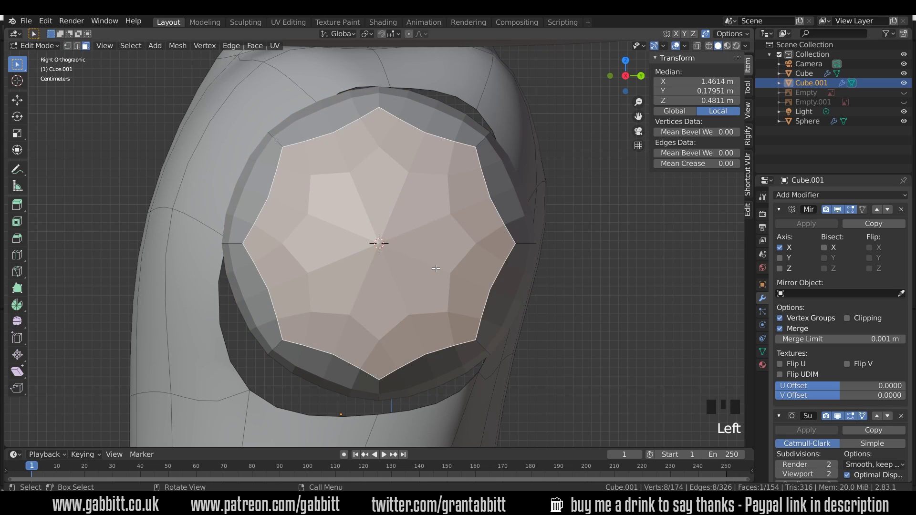
key(Delete)
click(418, 268)
click(404, 259)
key(Delete)
click(404, 259)
scroll(410, 277, down, 4)
middle_drag(418, 279, 437, 243)
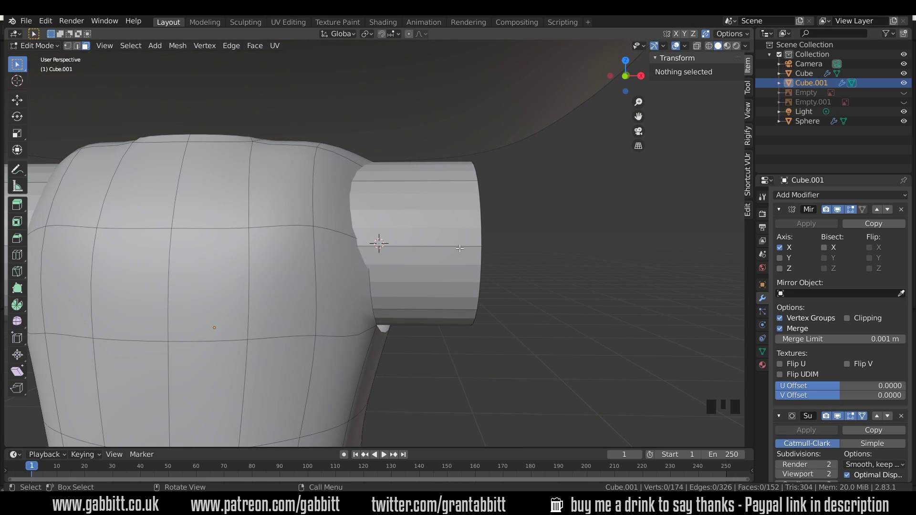
Select the tube's ring of faces and move it about 0.24 m outward, clear of the armhole
alt+click(459, 248)
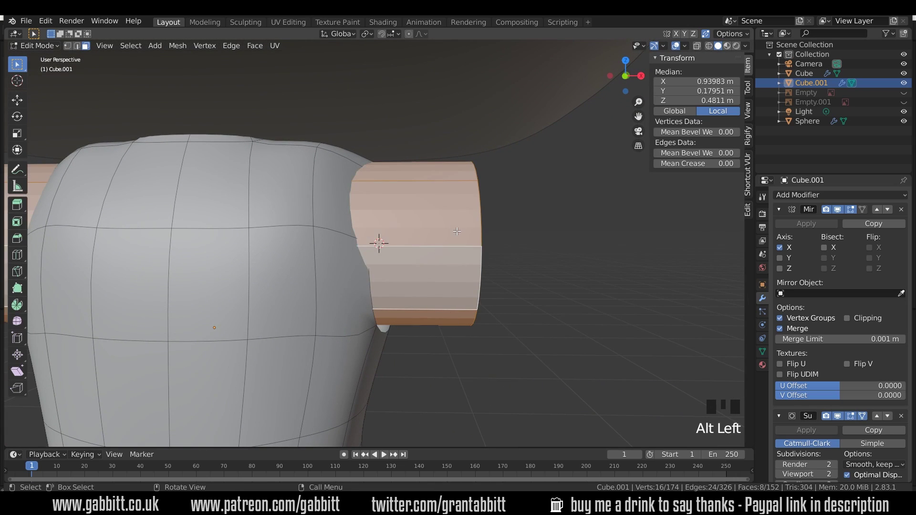
key(g)
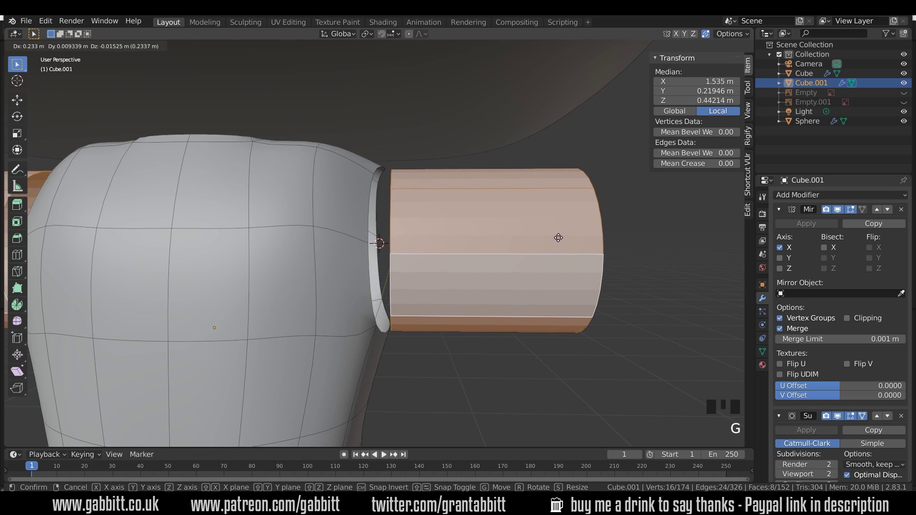
click(558, 236)
middle_drag(450, 304, 457, 305)
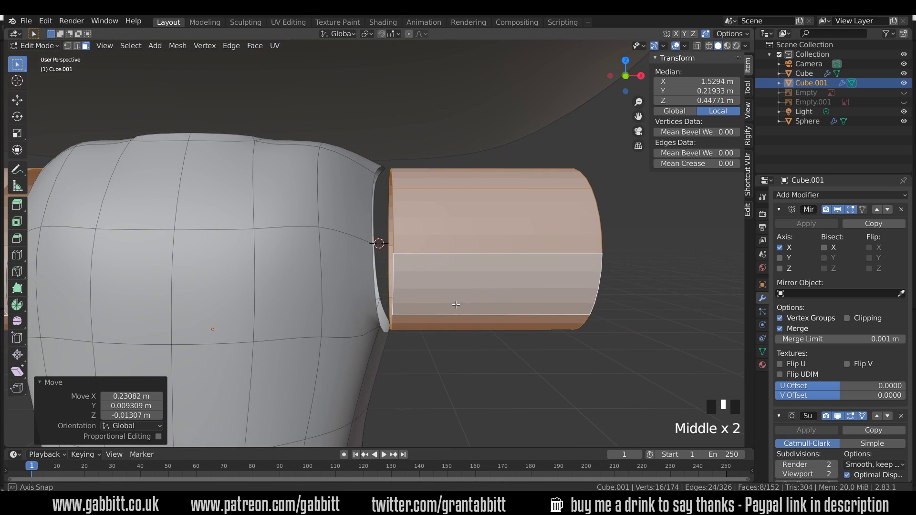
key(g)
click(458, 303)
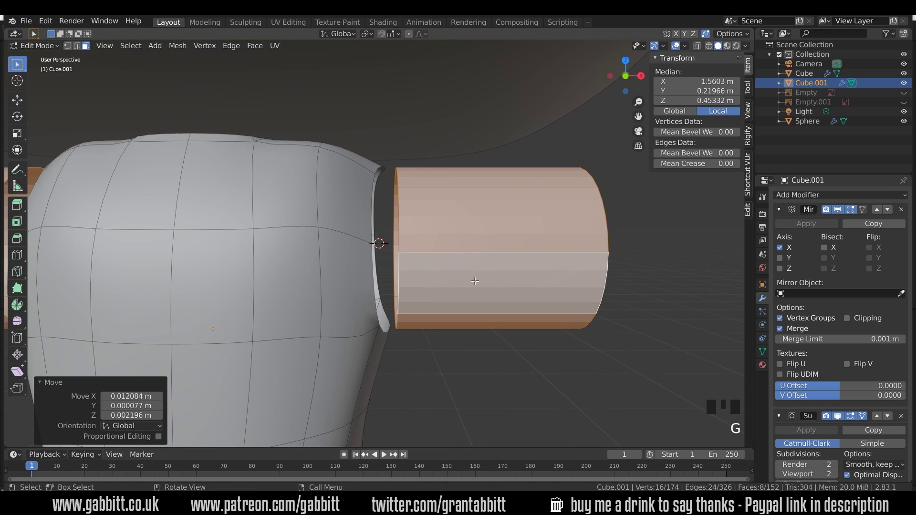
Select the tube's outer edge loop and show both reference image empties behind the model in wireframe display
middle_drag(494, 281, 628, 311)
key(2)
alt+click(591, 260)
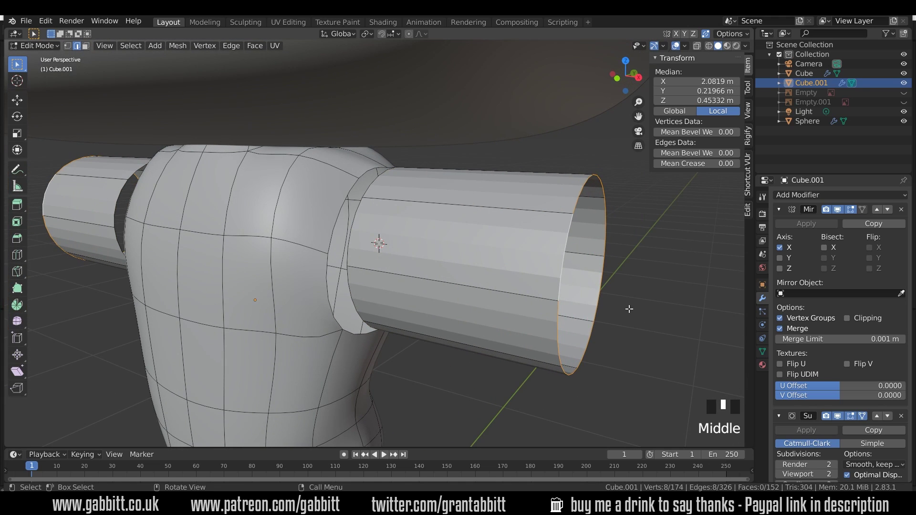
click(904, 94)
click(904, 103)
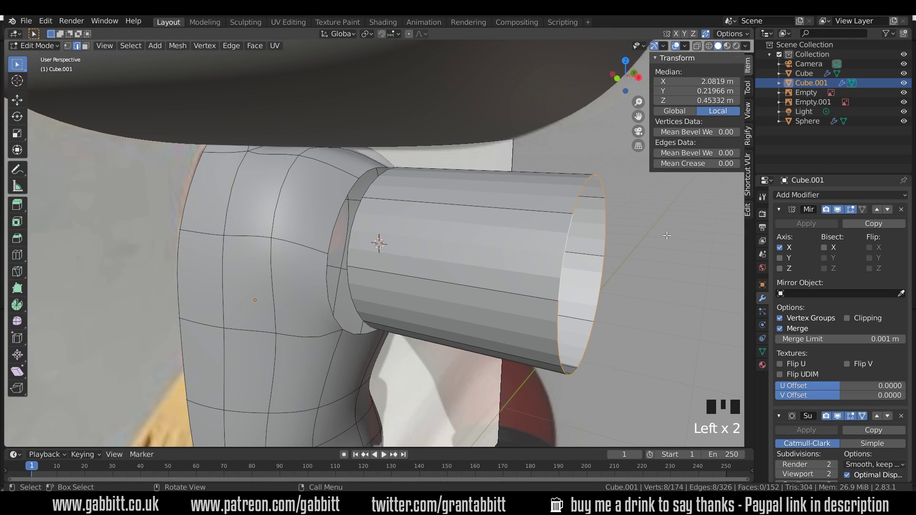
key(KP_1)
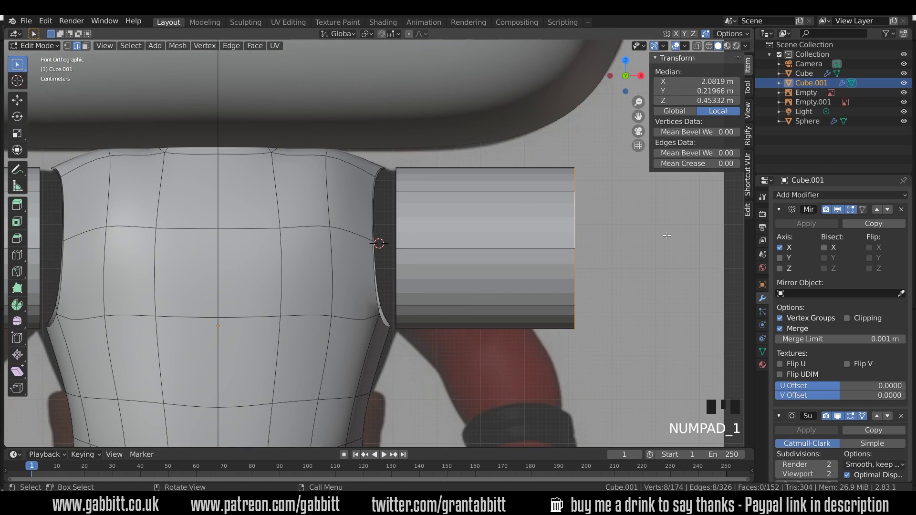
click(710, 46)
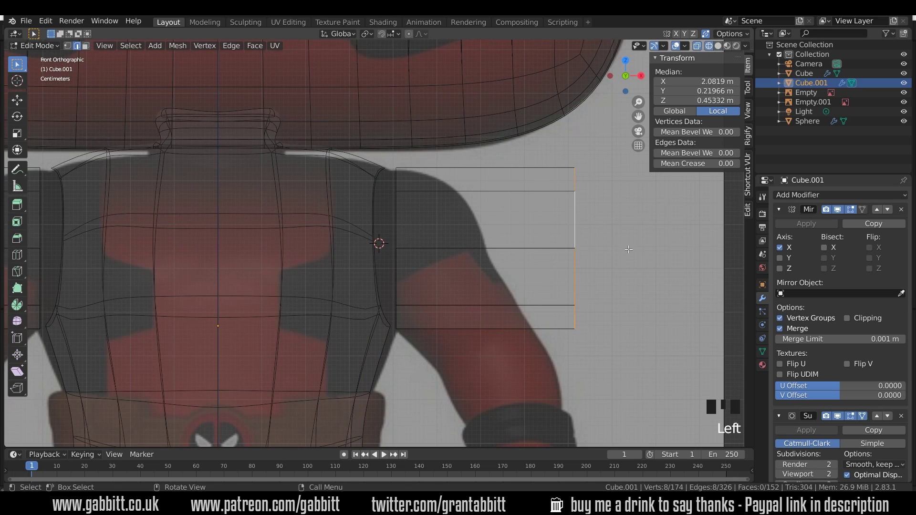
Move the outer edge loop onto the reference upper arm, rotate it 22.5° and scale it to about 0.942 to match the arm's width
key(g)
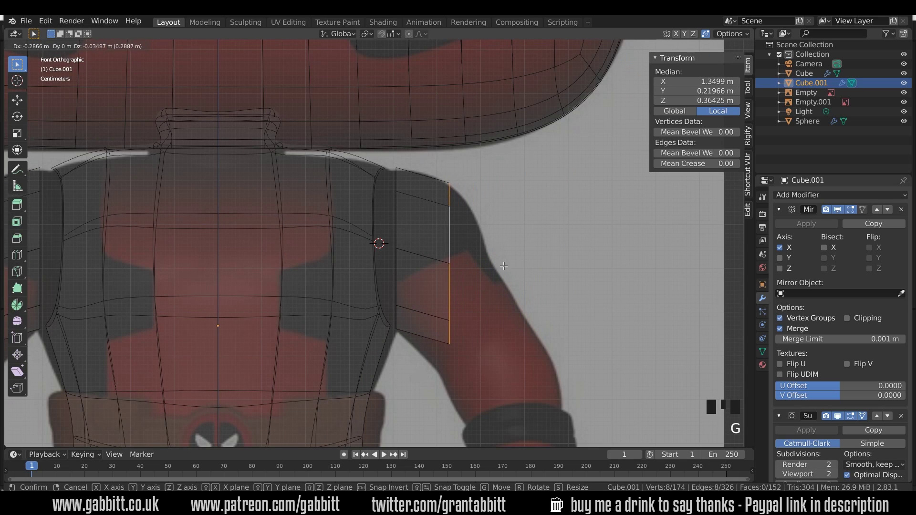
click(501, 263)
key(r)
click(591, 279)
key(s)
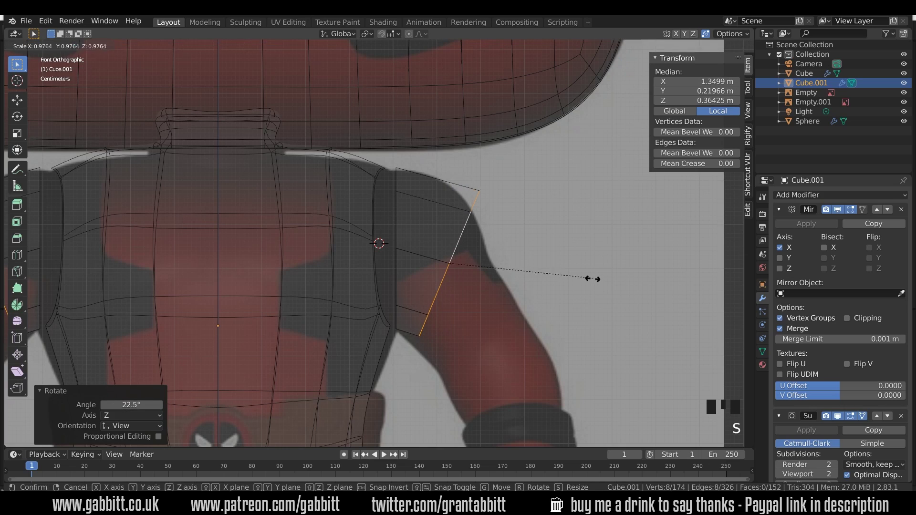
click(587, 284)
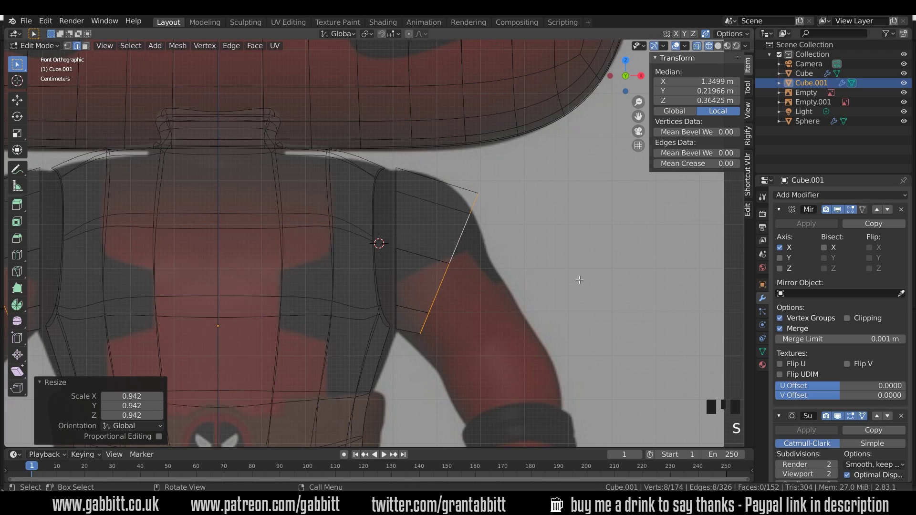
key(g)
click(571, 285)
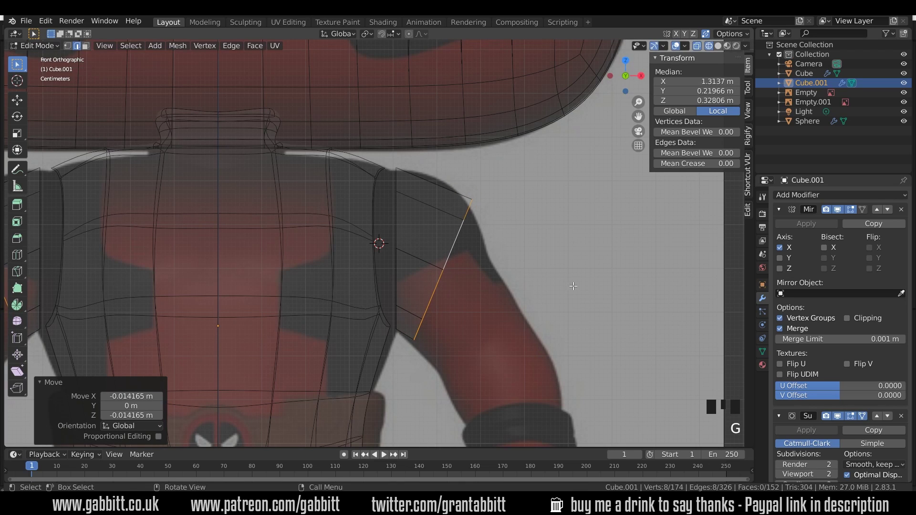
Turn off the Subdivision modifier's viewport display, select the protruding back collar vertex and isolate the body in local view
click(838, 416)
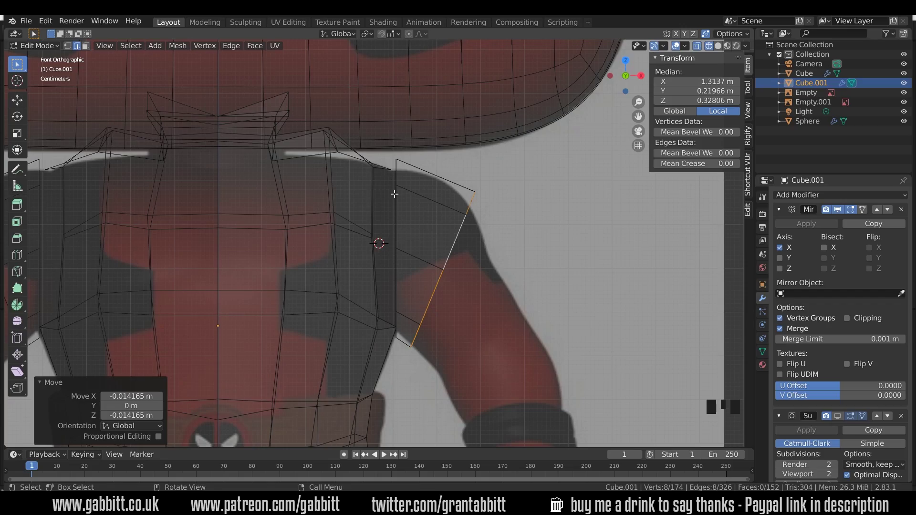
middle_drag(408, 201, 374, 149)
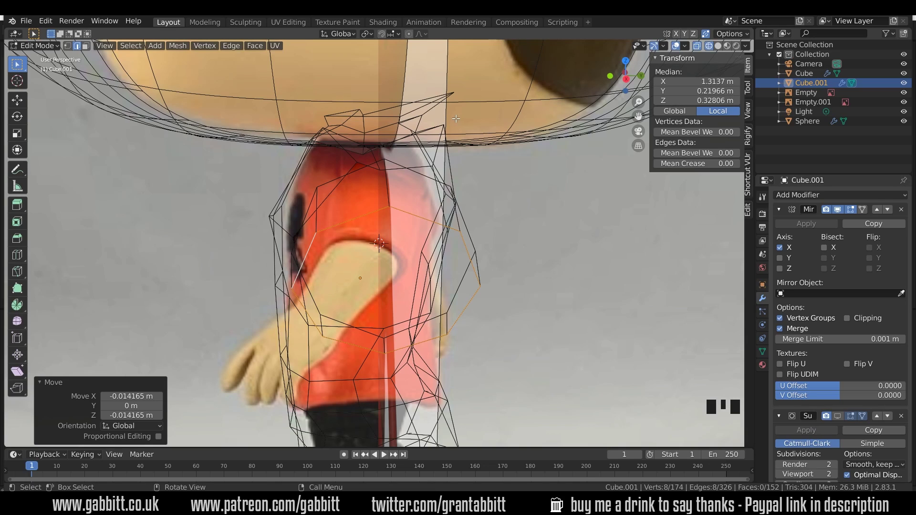
key(1)
click(458, 93)
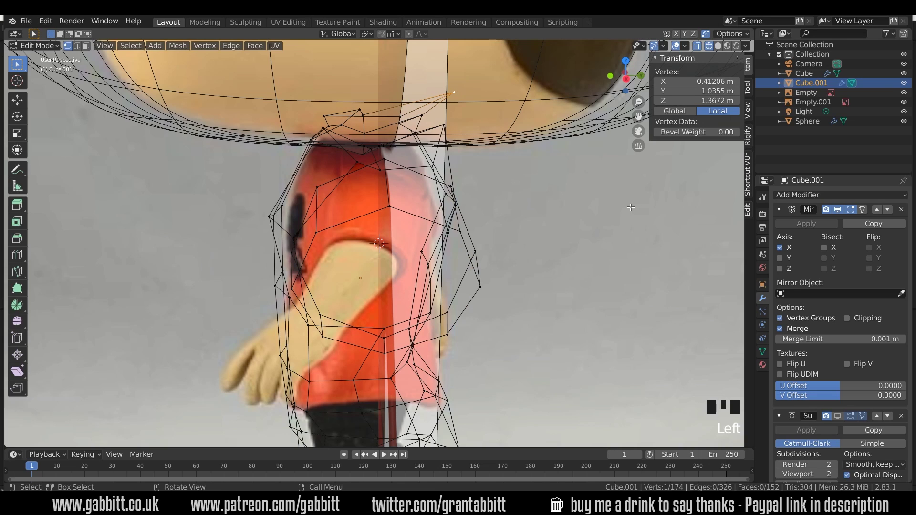
key(KP_Divide)
Reposition the uneven collar vertices one by one to smooth the neck opening
middle_drag(471, 142, 430, 139)
key(g)
click(442, 112)
key(g)
click(384, 129)
scroll(387, 129, up, 2)
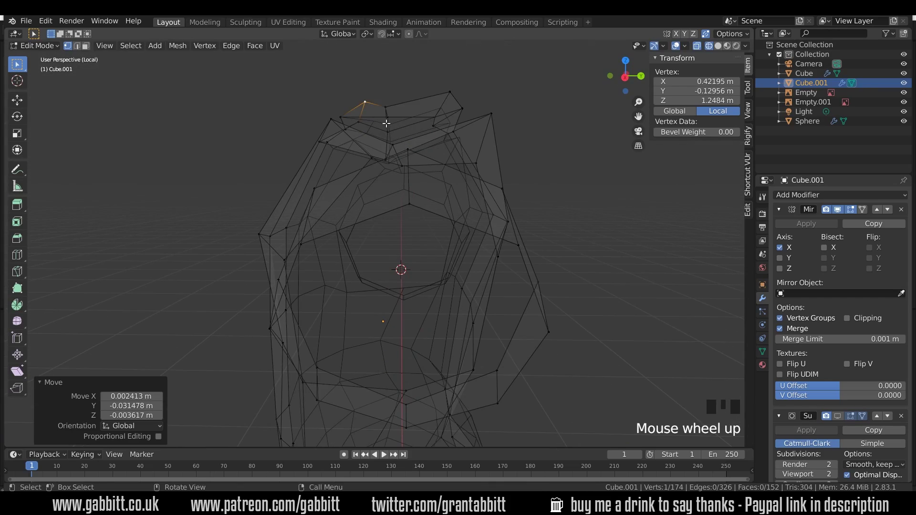
drag(381, 103, 406, 165)
key(g)
click(397, 150)
Lower the two protruding vertices at the front and back of the neck base
click(331, 119)
key(g)
click(333, 133)
click(492, 116)
key(g)
click(487, 142)
Nudge the vertex on top of the shoulder slightly upward to even out the shoulder line
middle_drag(487, 142, 373, 155)
shift+middle_drag(373, 155, 450, 181)
click(318, 151)
key(g)
click(317, 148)
middle_drag(317, 148, 468, 173)
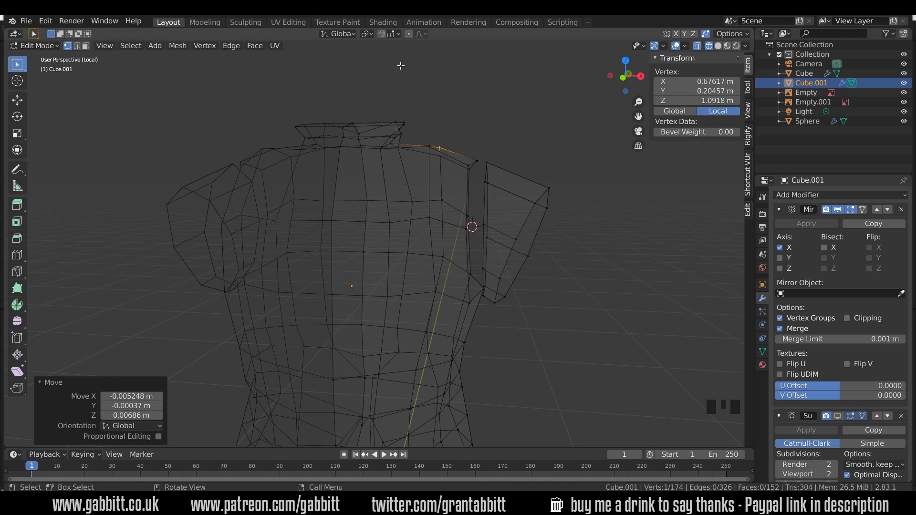
Enable snapping to vertices and snap the top vertex of the arm's inner rim onto the matching armhole vertex
click(381, 34)
click(399, 34)
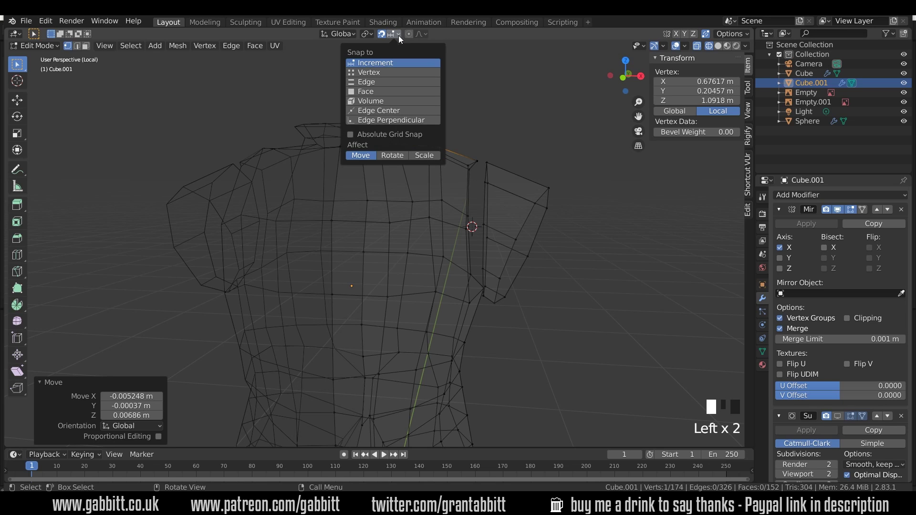
click(387, 71)
middle_drag(527, 195, 483, 225)
click(491, 205)
key(g)
click(483, 197)
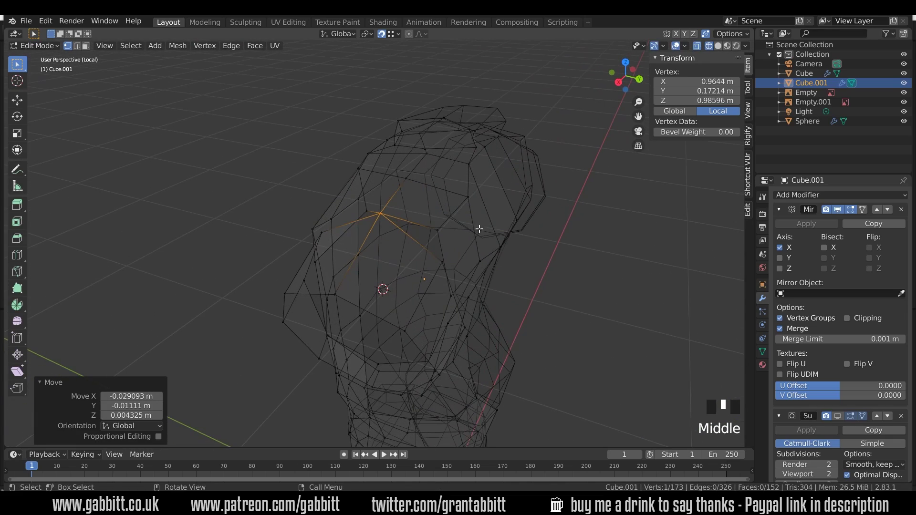
Snap the next vertices around the front of the arm's inner rim onto their matching armhole vertices
click(440, 265)
key(g)
click(434, 233)
middle_drag(391, 240, 434, 252)
click(392, 245)
key(g)
click(426, 212)
key(g)
click(414, 238)
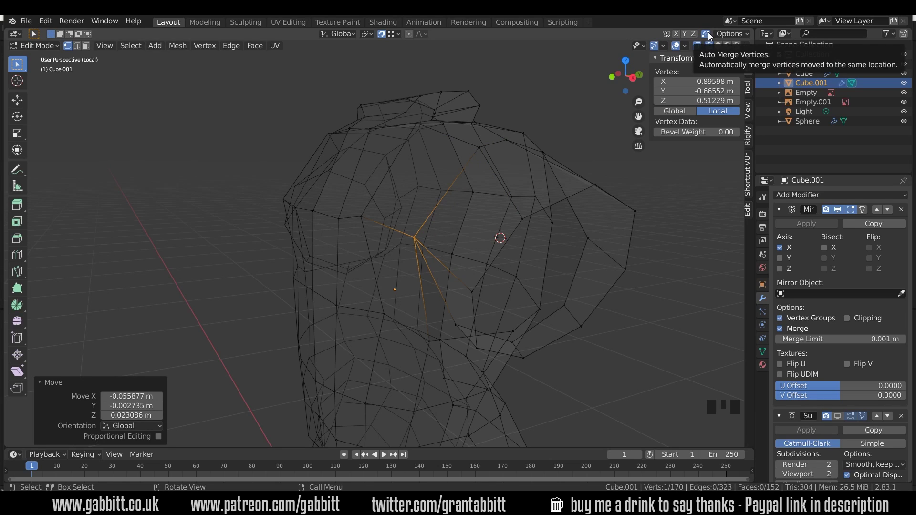
click(489, 152)
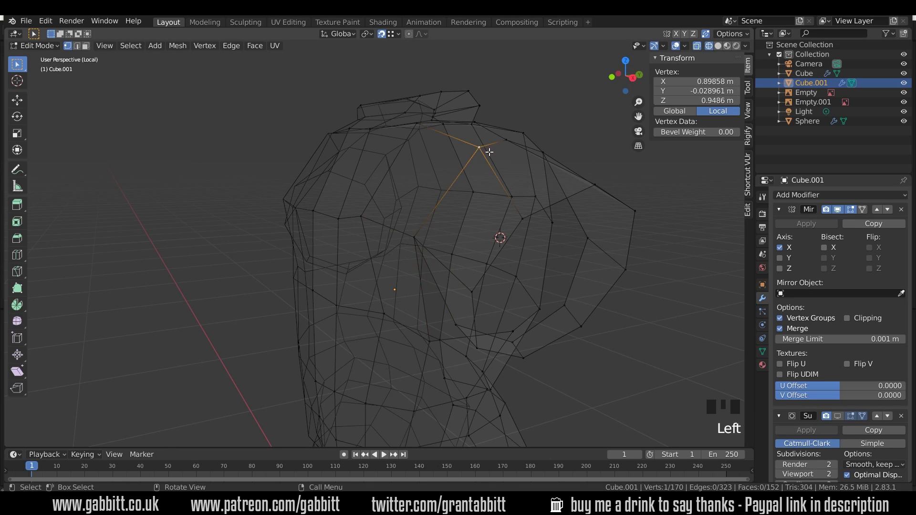
key(g)
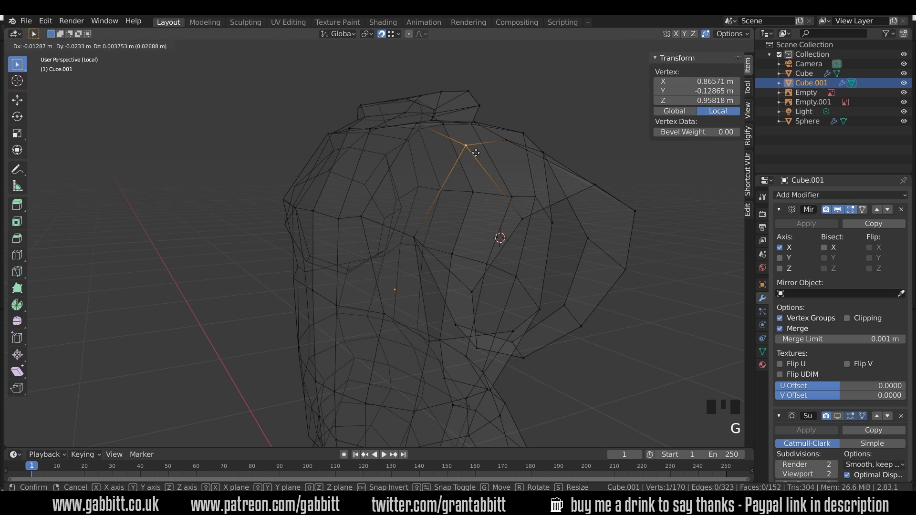
right_click(498, 168)
Snap the next two vertices along the underside of the arm's inner rim onto their matching armhole vertices
middle_drag(533, 234, 538, 206)
click(449, 300)
key(g)
click(450, 309)
middle_drag(450, 309, 482, 248)
click(482, 215)
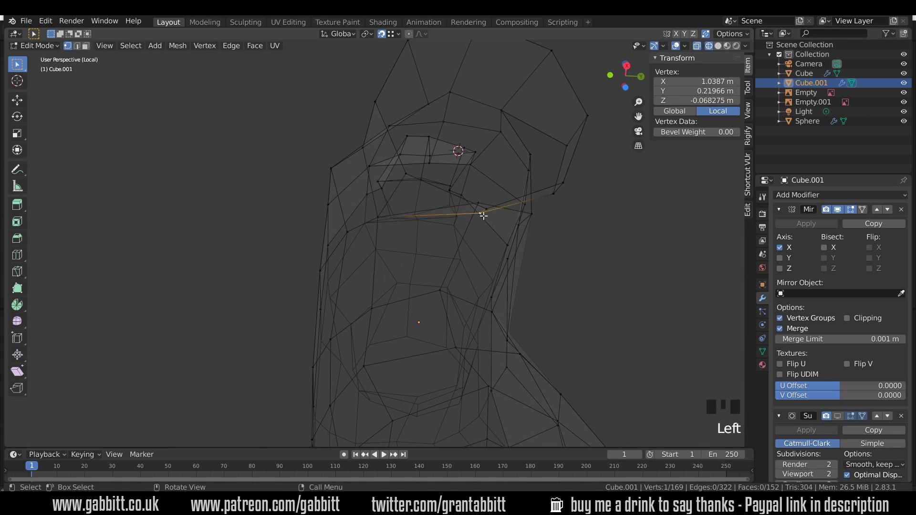
key(g)
click(484, 209)
Snap the remaining two vertices at the back of the arm's inner rim onto their matching armhole vertices
click(333, 210)
key(g)
click(341, 231)
middle_drag(347, 230, 380, 241)
click(370, 186)
key(g)
click(379, 187)
middle_drag(389, 199, 468, 206)
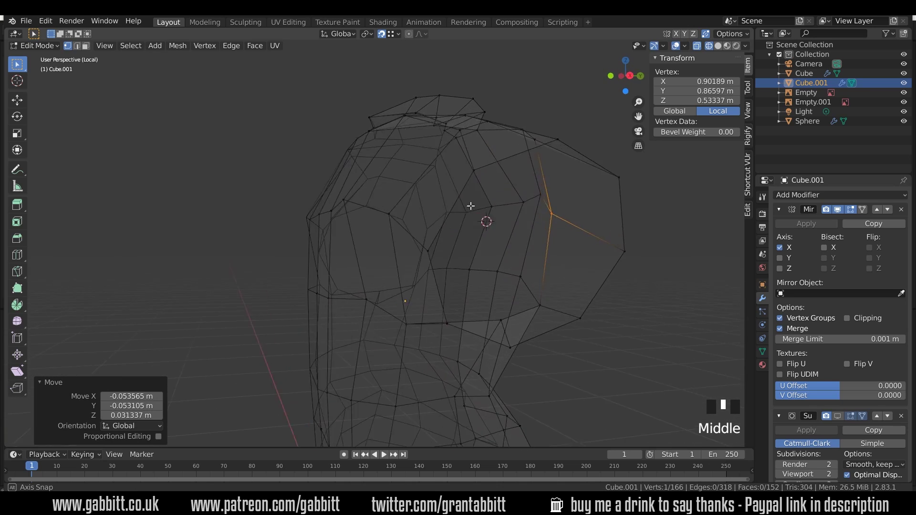
Switch to solid shading and slide the underarm vertex of the armhole along its edge by a factor of about 0.2
click(717, 45)
middle_drag(669, 205, 609, 262)
click(525, 311)
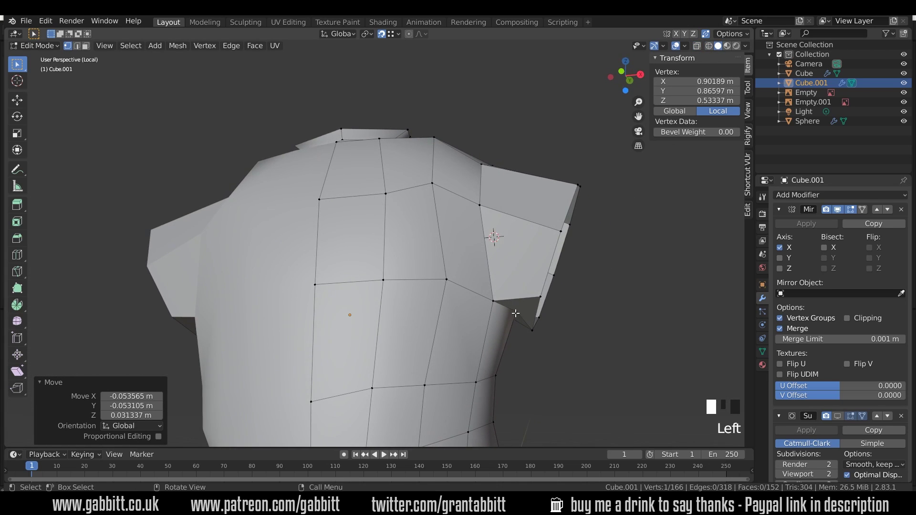
key(shift+v)
click(520, 321)
middle_drag(550, 325, 566, 330)
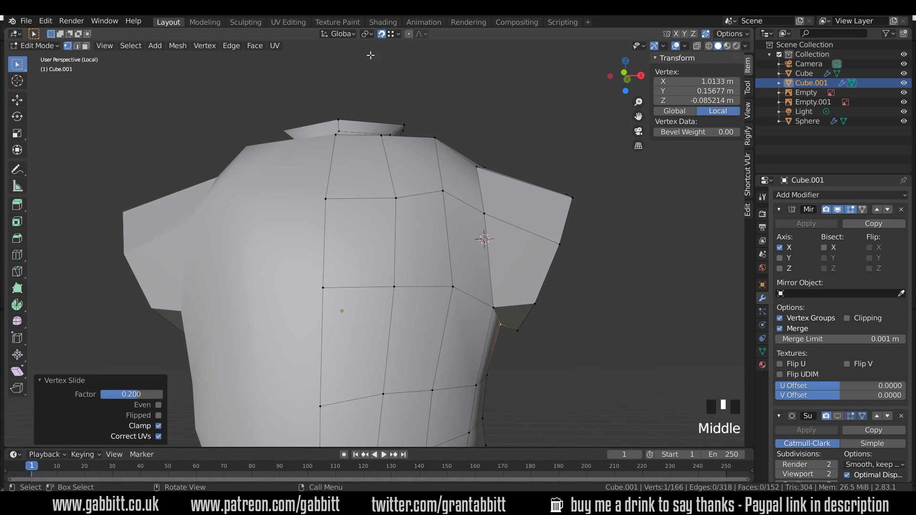
Exit local view, shift the arm's outer edge loop about 0.012 m in Y and 0.023 m in Z, and scale it in side view
middle_drag(614, 236, 468, 248)
key(KP_3)
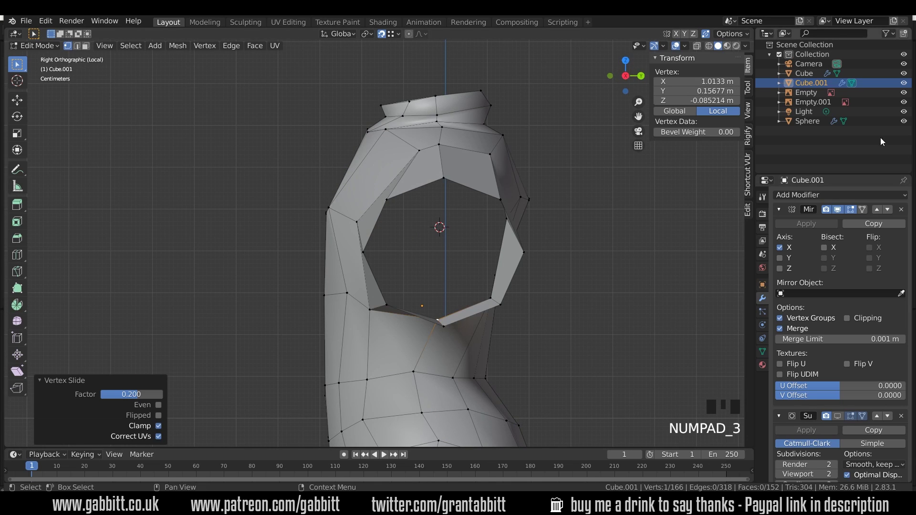
key(KP_Divide)
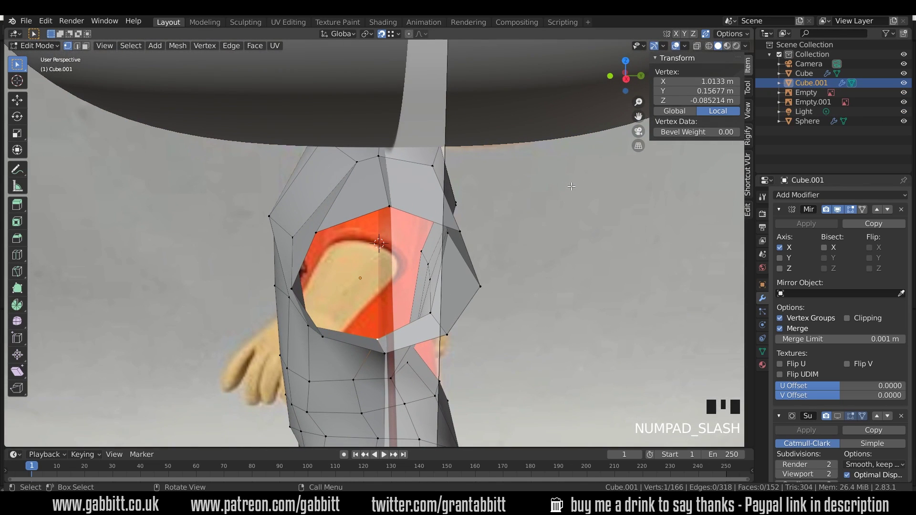
key(KP_3)
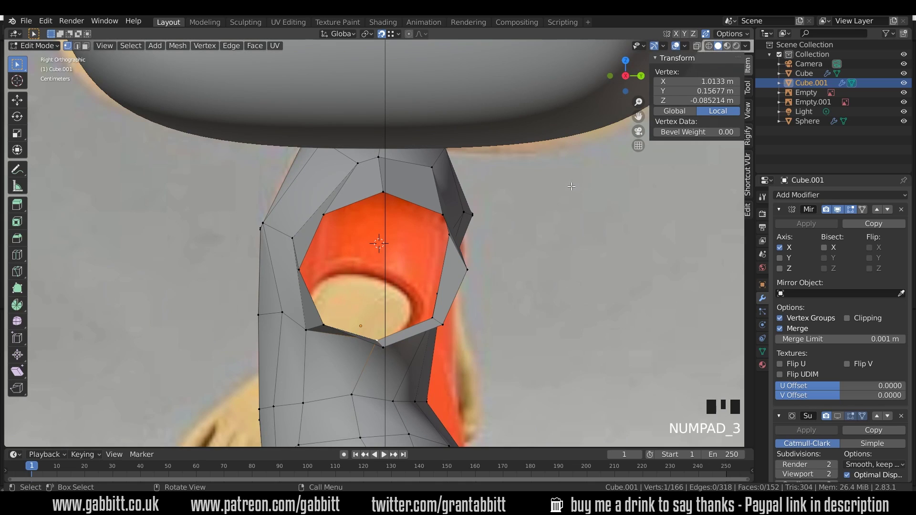
key(2)
alt+click(353, 204)
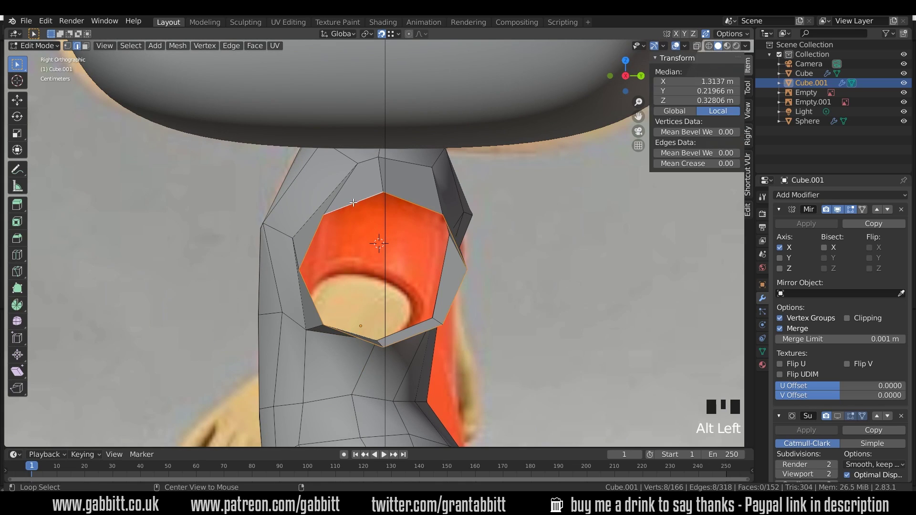
key(g)
click(395, 238)
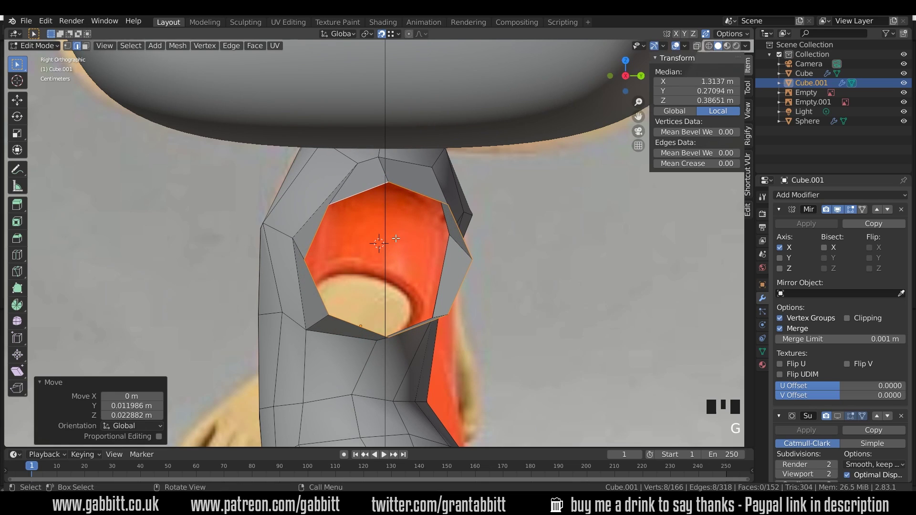
key(s)
click(550, 239)
Nudge the vertex at the back of the armhole outward by about 0.038 m in Y
middle_drag(549, 240, 523, 239)
key(1)
click(467, 233)
key(g)
click(483, 238)
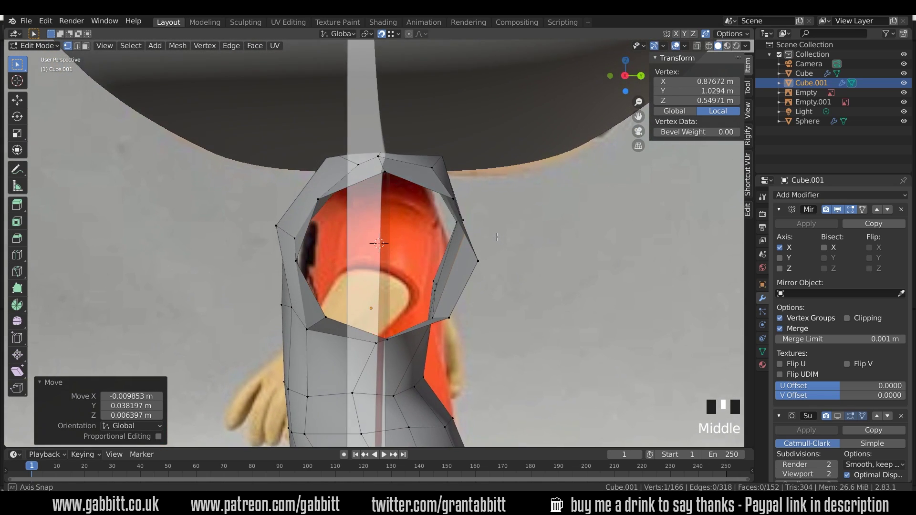
Turn off snapping and move the upper vertices of the arm's outer rim to the shoulder outline in the front reference
key(KP_1)
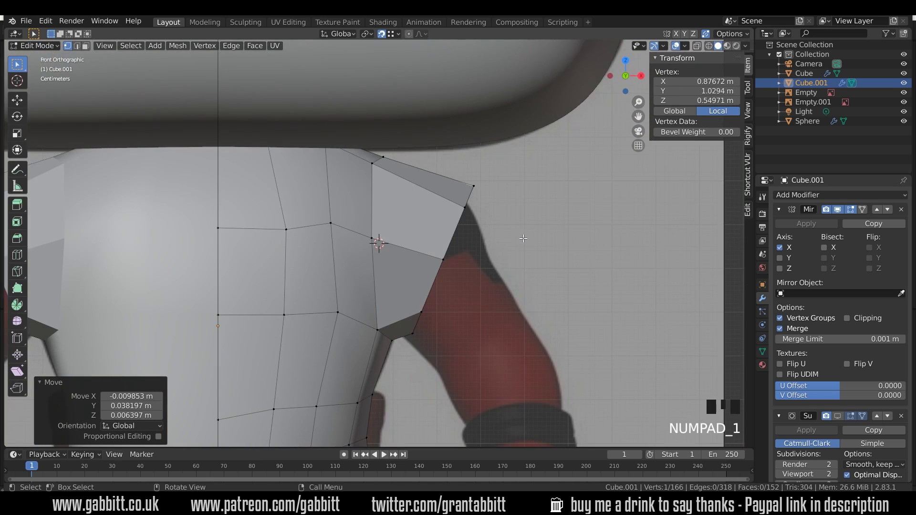
click(480, 187)
key(g)
right_click(481, 199)
click(382, 33)
key(g)
click(469, 209)
key(g)
click(462, 223)
Slide an upper vertex of the arm's outer rim along its edge to even out the rim
middle_drag(462, 223, 438, 245)
click(443, 236)
key(g)
key(g)
click(445, 247)
drag(443, 250, 488, 254)
Add a single centred loop cut around the shoulder between the armhole and the arm's outer rim
middle_drag(487, 253, 549, 245)
key(ctrl+r)
click(425, 188)
right_click(425, 188)
middle_drag(445, 189, 477, 184)
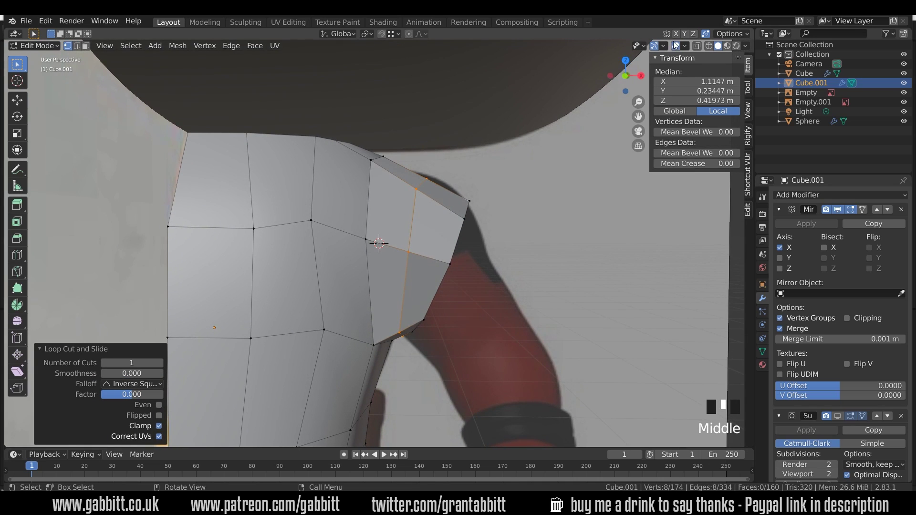
In wireframe, move the three top vertices of the new shoulder loop about 0.013 m outward and 0.02 m up
click(676, 46)
middle_drag(414, 177, 424, 200)
click(426, 205)
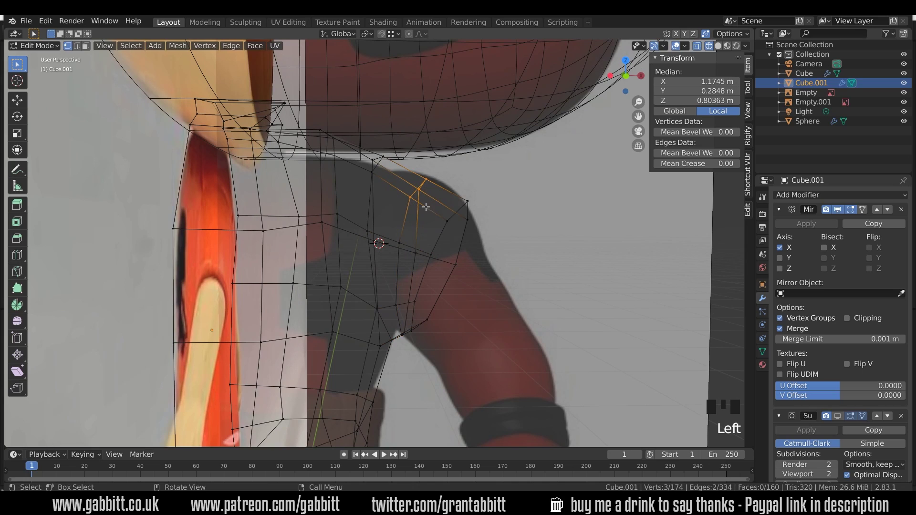
key(g)
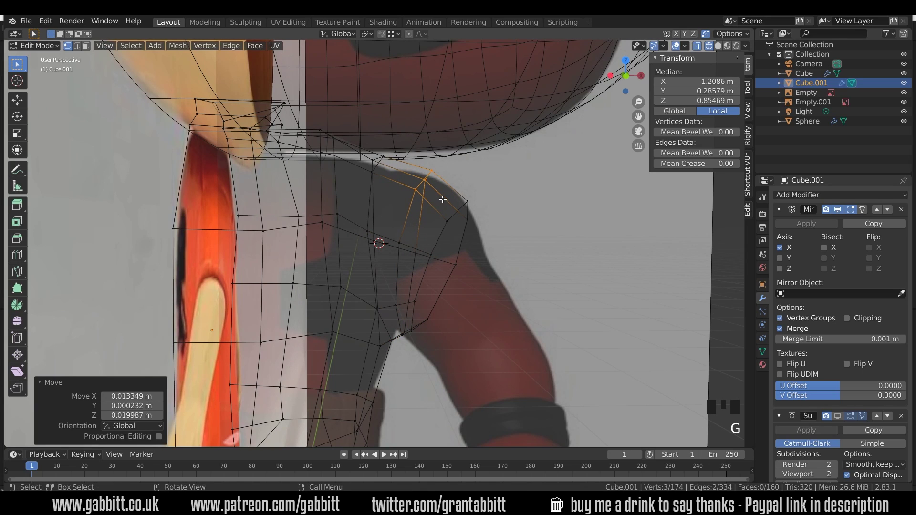
In front view, fine-tune the vertices on top of the shoulder to follow the reference outline
key(KP_1)
drag(315, 128, 436, 189)
key(g)
click(387, 193)
key(g)
click(393, 183)
key(g)
click(436, 189)
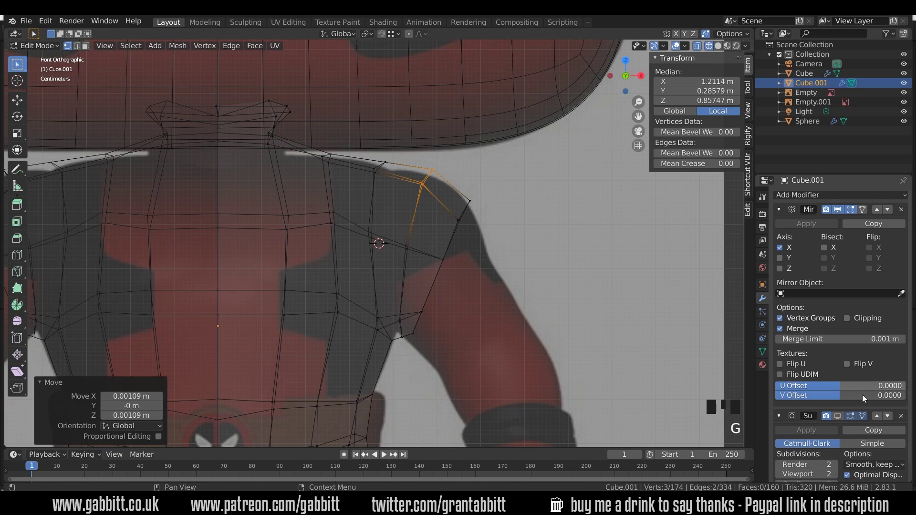
Show the subdivision in edit mode and lower the bottom vertices of the arm's outer rim by about 0.027 m
click(839, 417)
drag(411, 299, 430, 338)
key(g)
click(447, 327)
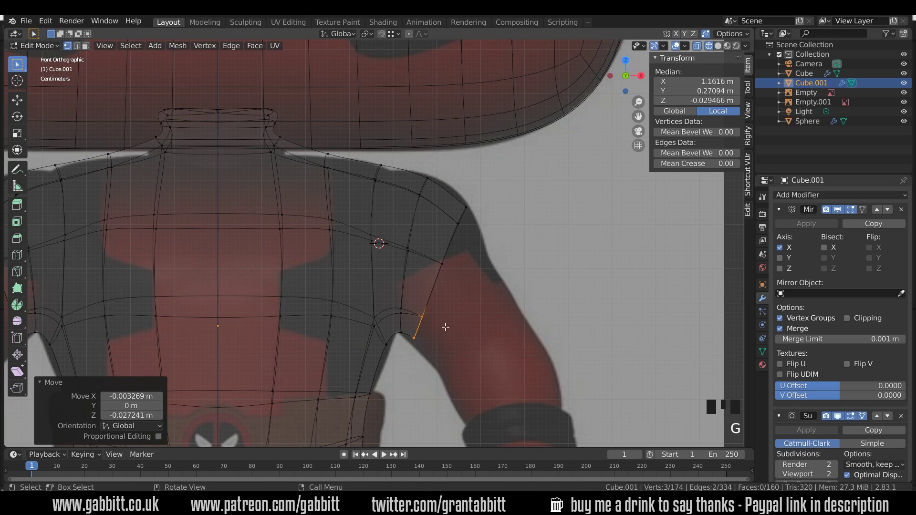
Move the underarm vertices of the middle shoulder loop about 0.009 m inward and 0.005 m up, and hide the subdivision in edit mode
drag(392, 302, 410, 342)
key(g)
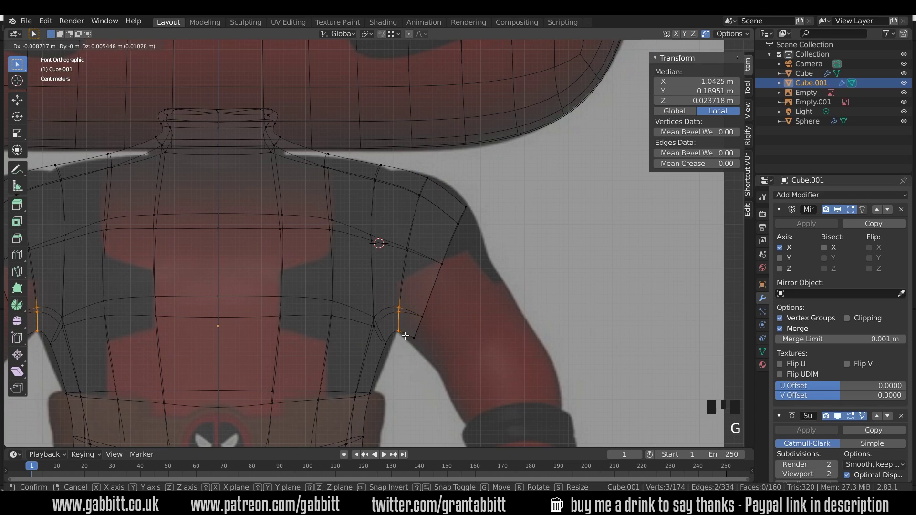
click(405, 336)
click(838, 417)
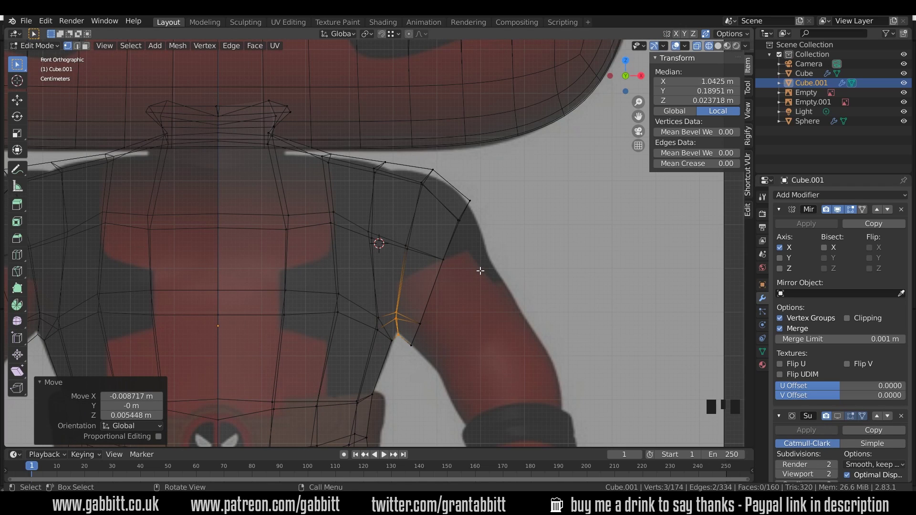
Extrude the arm's outer edge loop down the upper arm, scale it to about 0.84 and rotate it about 26° in front view
key(2)
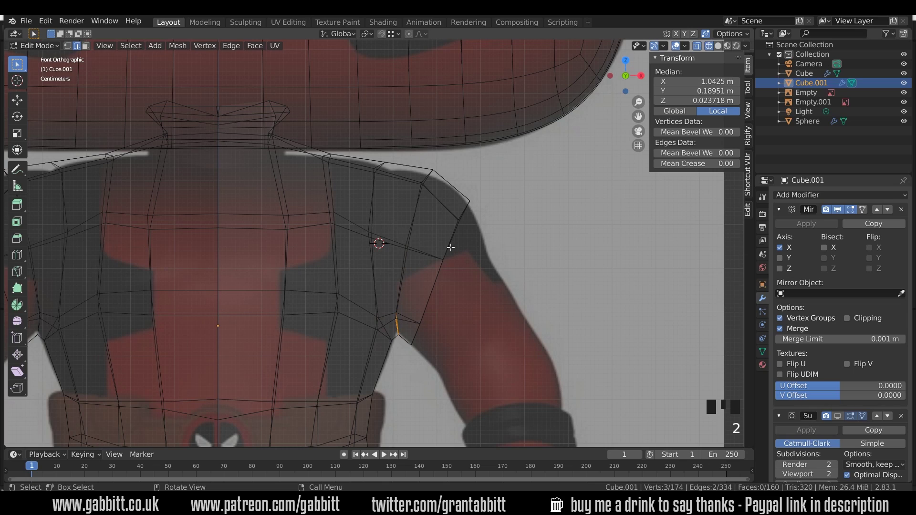
alt+click(451, 247)
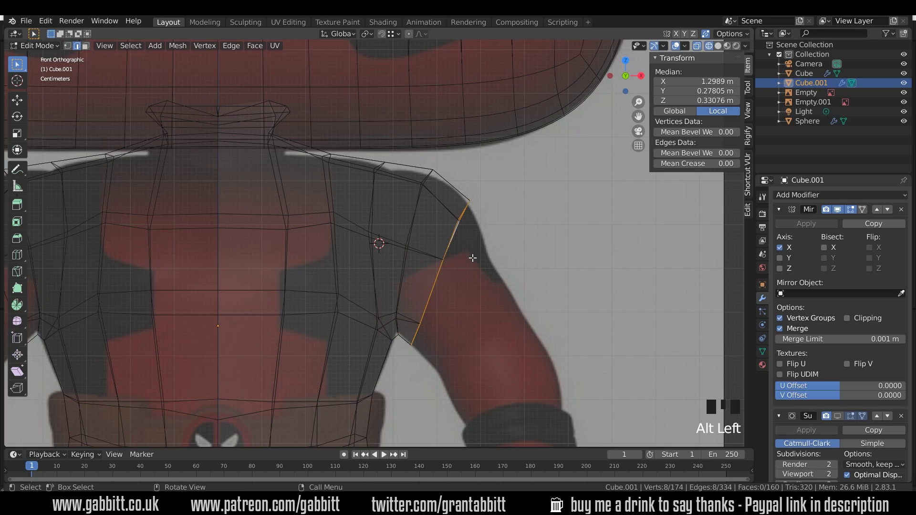
key(e)
key(s)
click(608, 296)
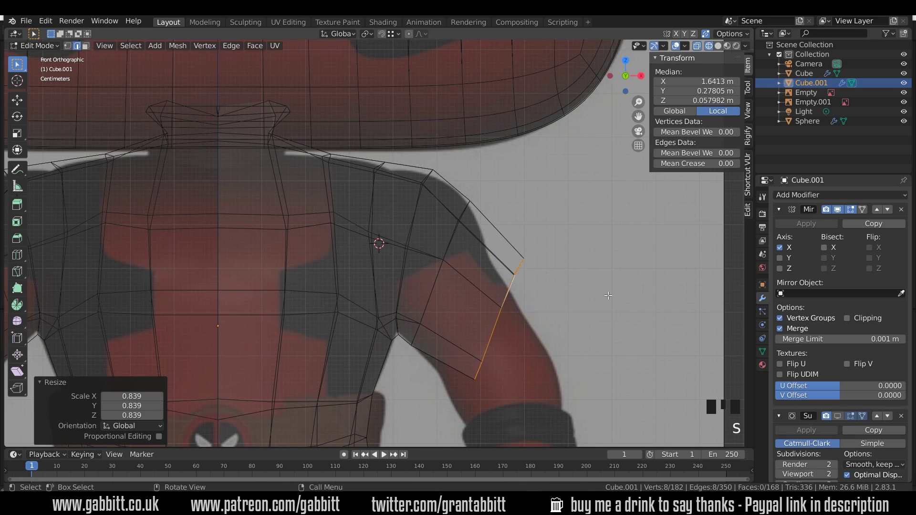
key(r)
click(621, 336)
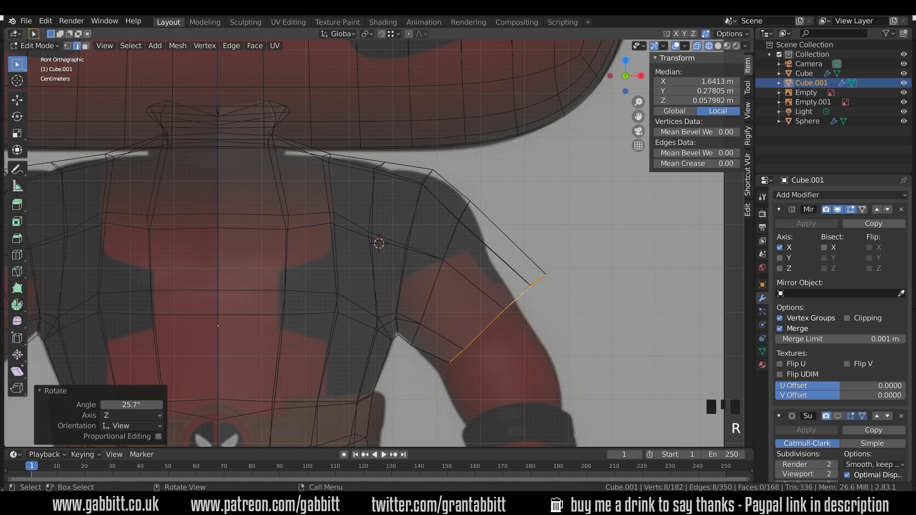
Scale the extruded arm loop down to the reference arm's width and shift it about 0.035 m inward
key(s)
click(573, 312)
key(g)
click(440, 305)
Raise the lowest underarm vertex of the previous arm loop by about 0.013 m to match the reference
shift+middle_drag(526, 370, 447, 219)
shift+middle_drag(382, 280, 391, 229)
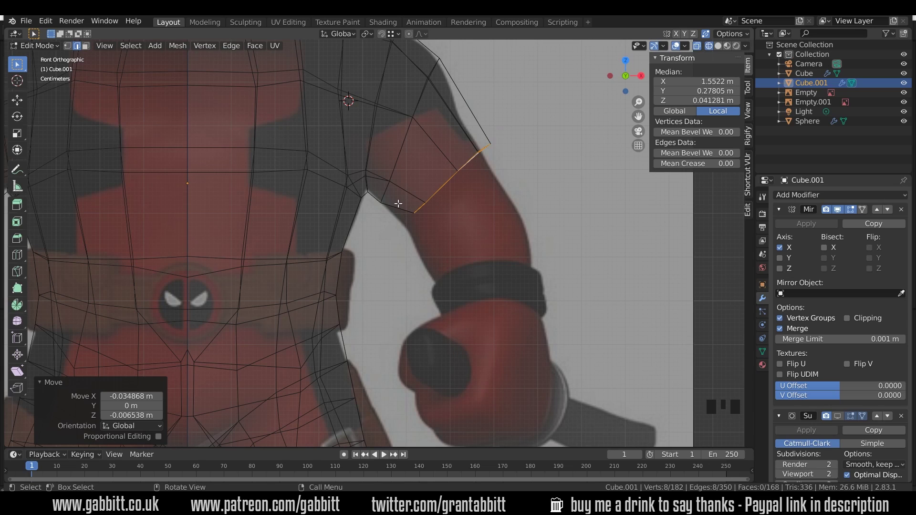
key(1)
click(381, 203)
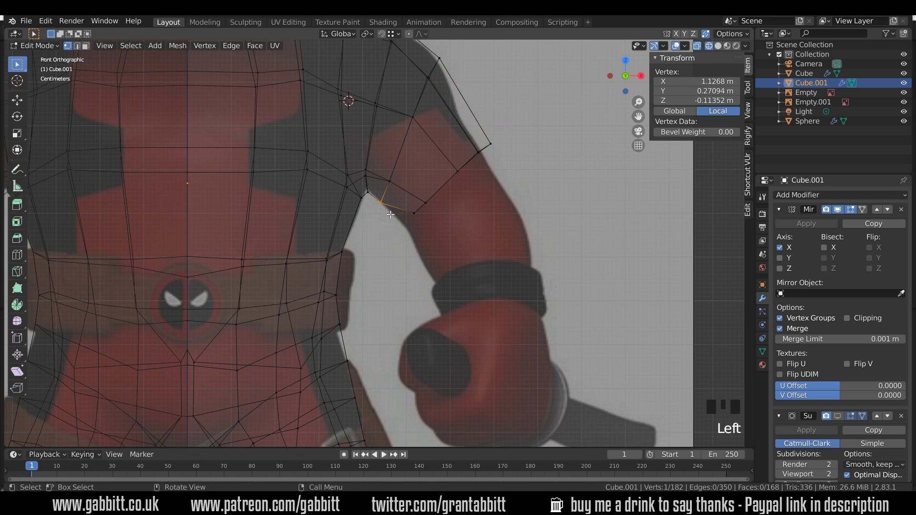
key(g)
click(390, 196)
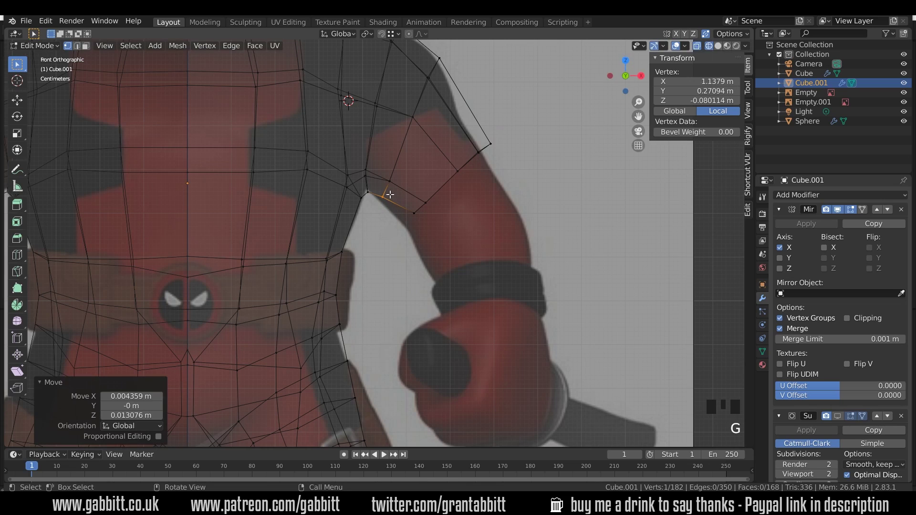
Extrude the arm's end loop toward the elbow, scale it to about 0.974 and extrude it once more along the arm
alt+click(460, 182)
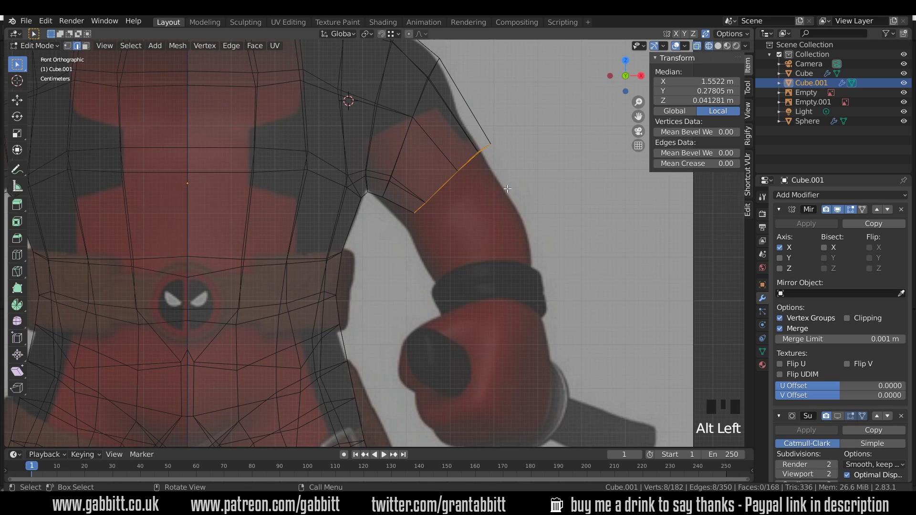
key(e)
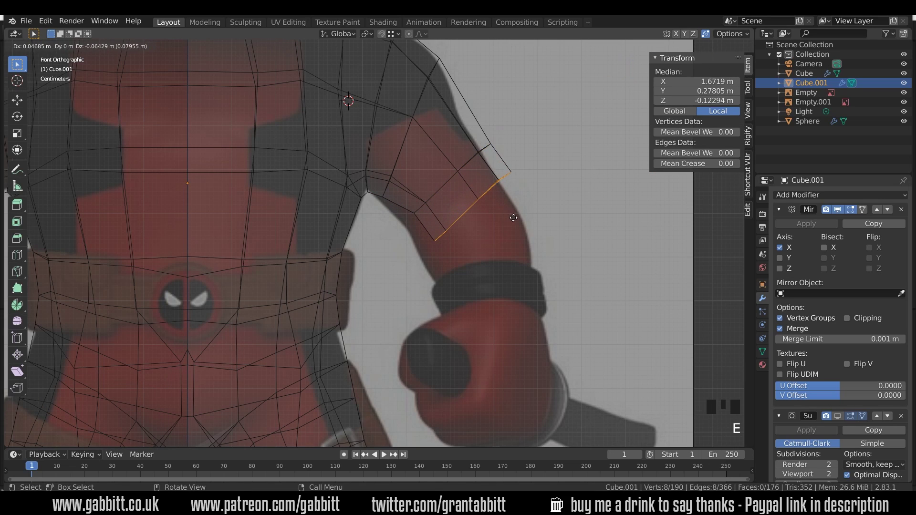
click(514, 209)
key(s)
click(515, 209)
key(e)
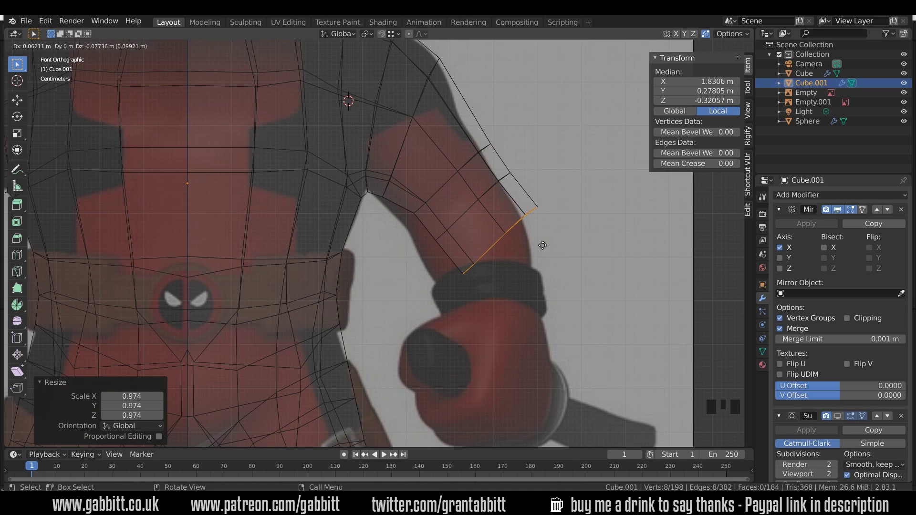
click(539, 243)
Slide the arm's second-to-last edge loop further down toward the end of the arm
middle_drag(535, 248, 497, 229)
alt+click(481, 213)
key(g)
key(g)
click(495, 242)
In front view, move the arm's end loop about 0.029 m outward and 0.036 m down
alt+click(495, 244)
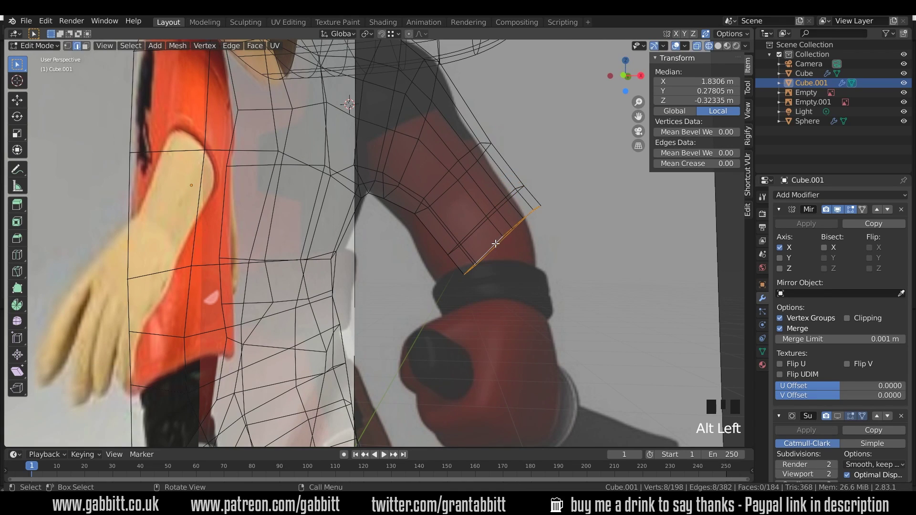
key(KP_1)
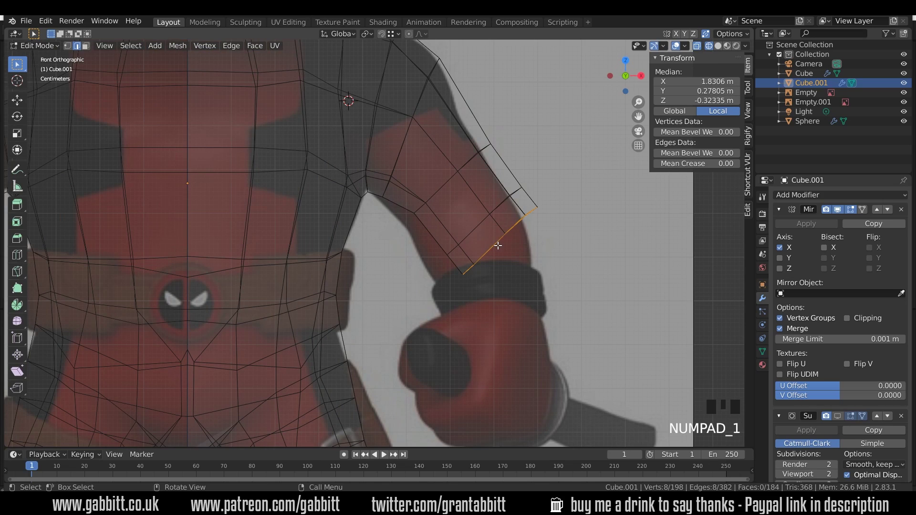
key(g)
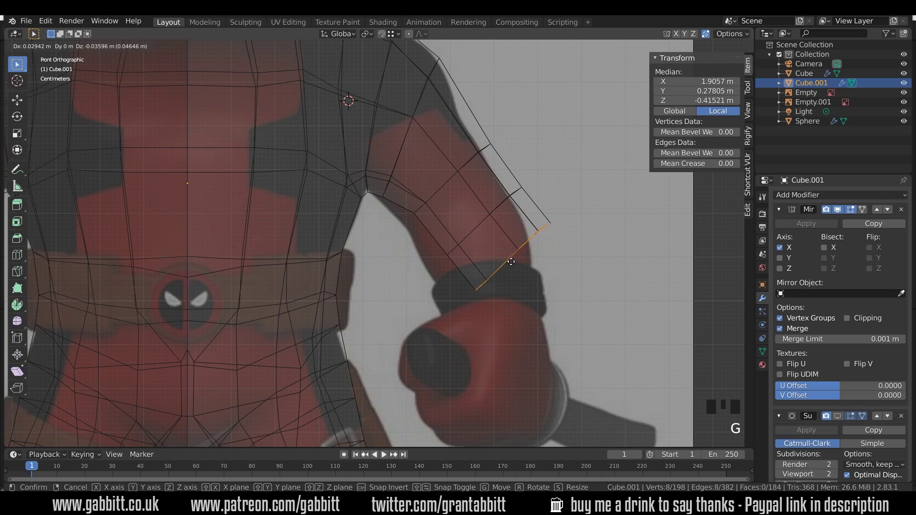
click(511, 262)
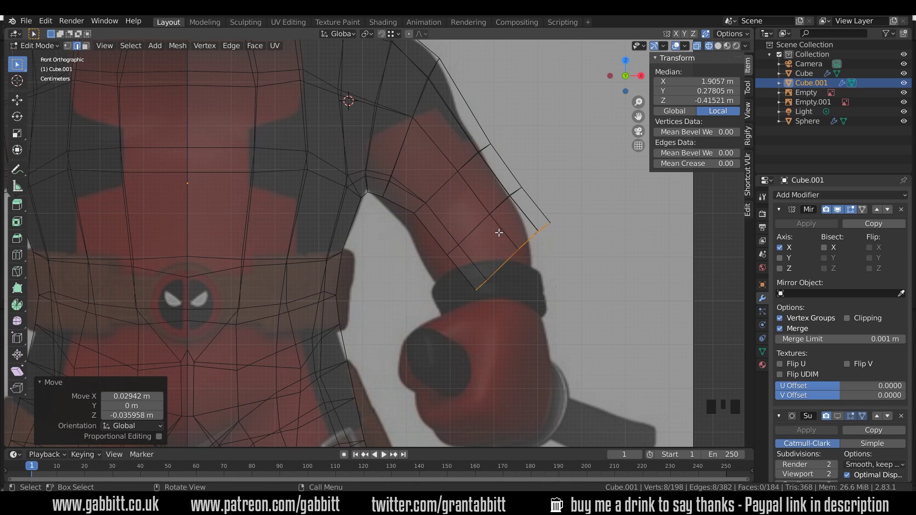
Extrude the arm's end loop about 0.128 m further down and outward to form the forearm section
key(e)
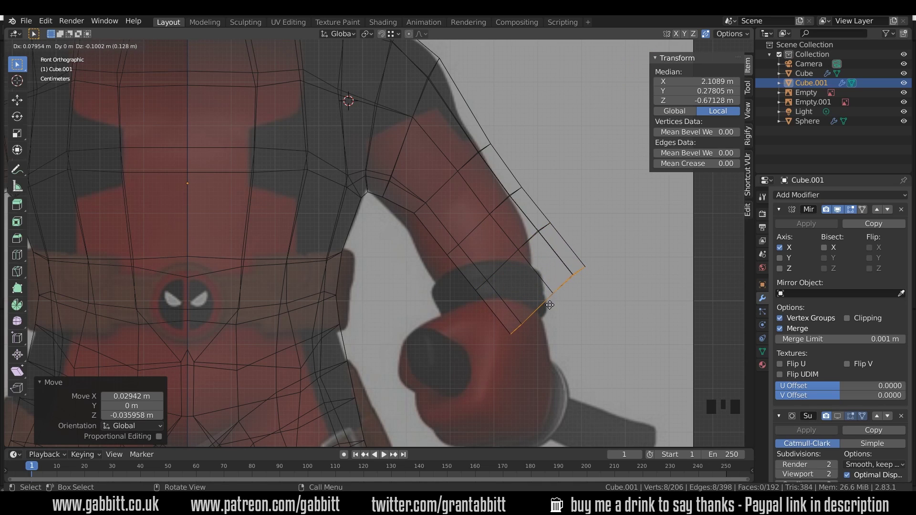
click(550, 305)
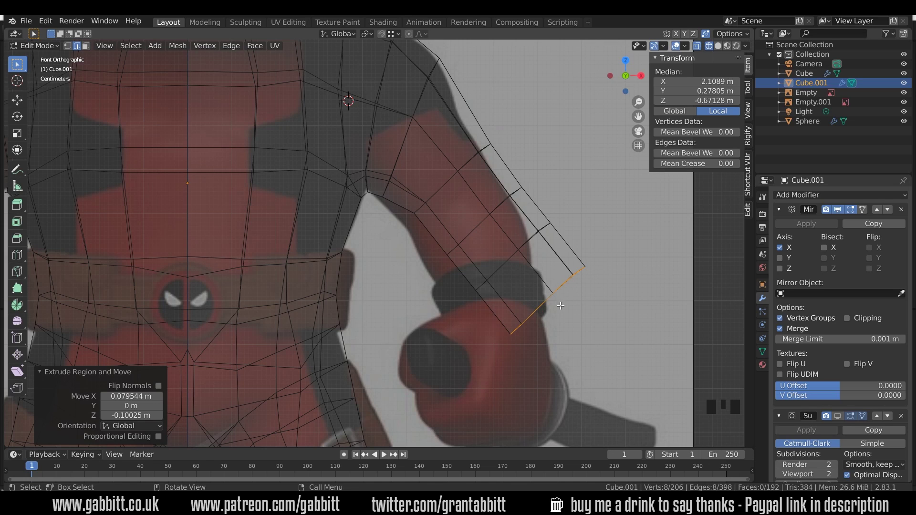
scroll(559, 308, down, 4)
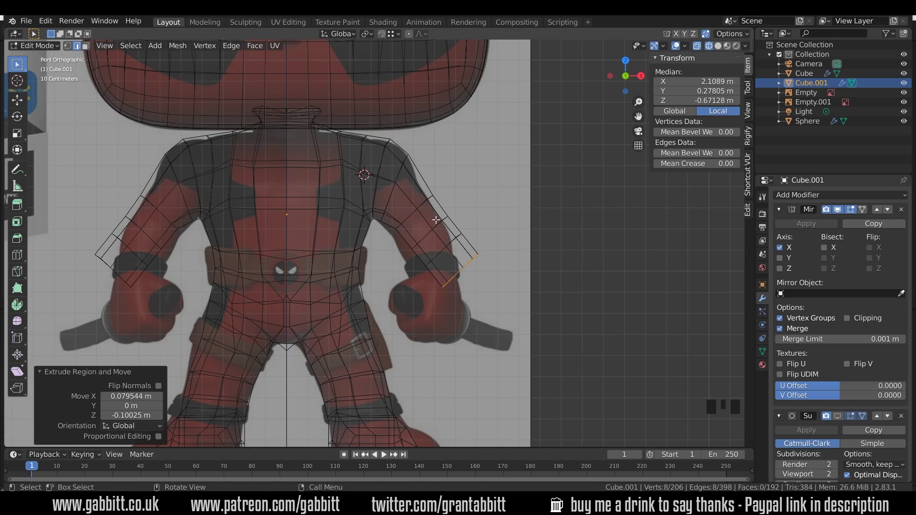
Rotate the arm's end loop about 5.8°, extrude it further down the arm and pull the new loop back about 0.066 m inward and 0.084 m up
key(r)
click(521, 255)
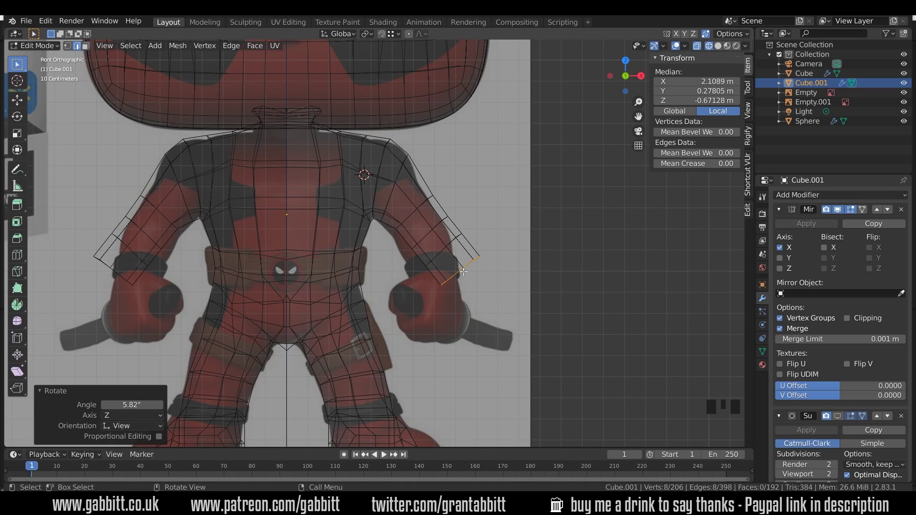
key(e)
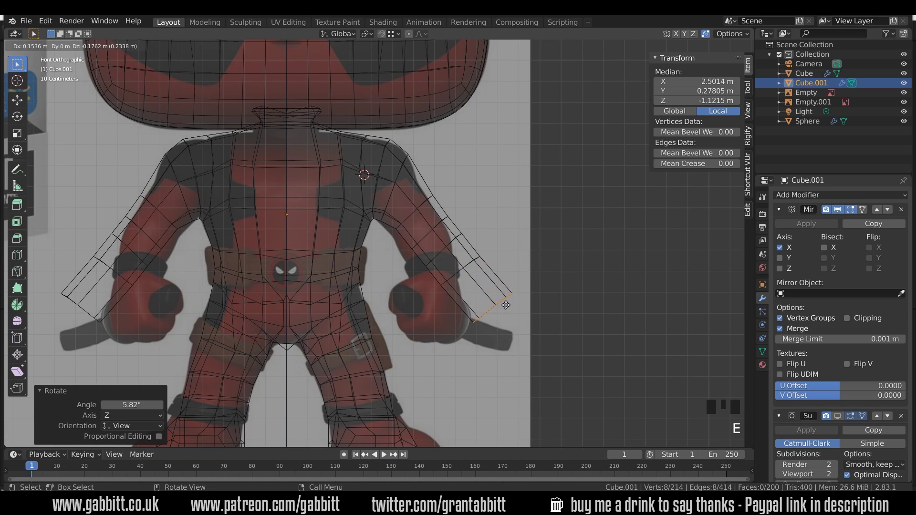
click(456, 318)
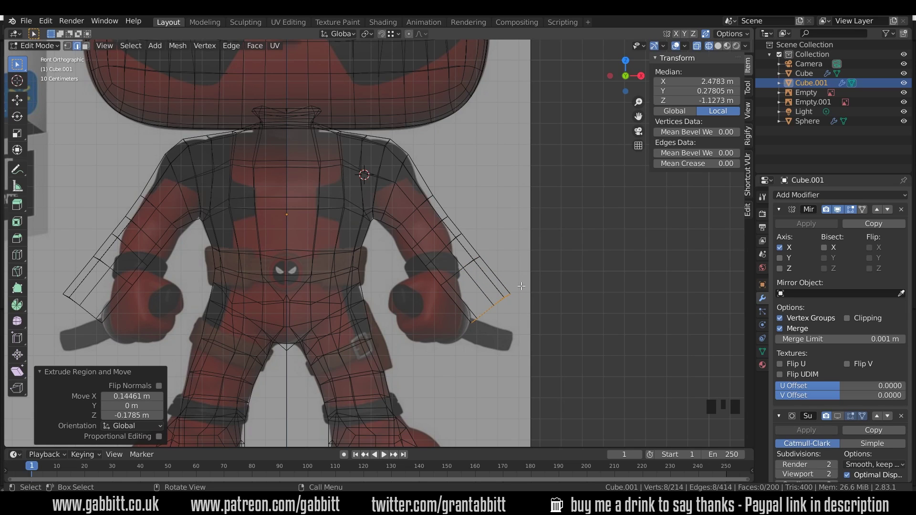
key(g)
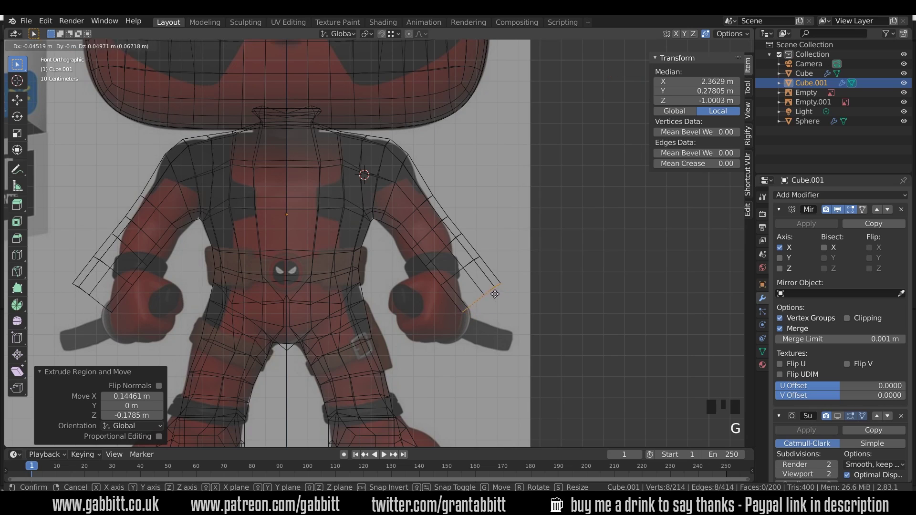
click(491, 288)
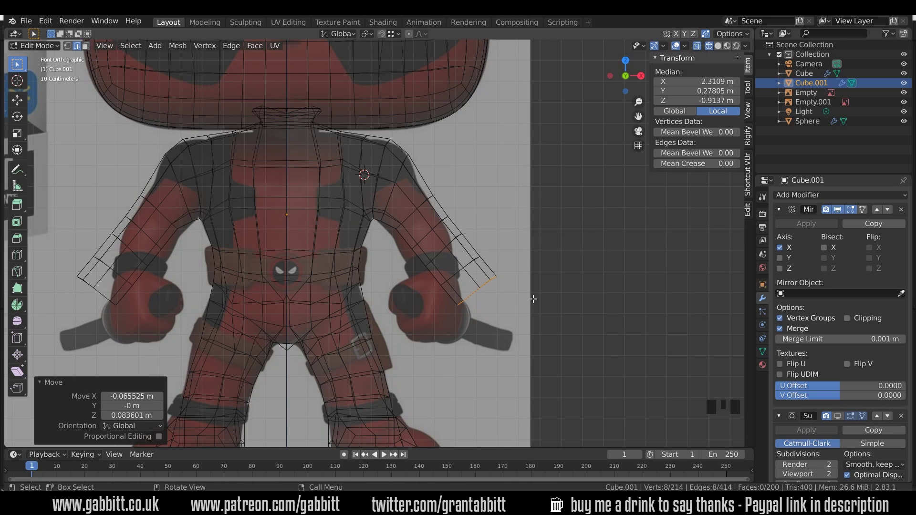
Scale the edge loop at the start of the forearm to about 0.89 and the arm's end loop to 0.623
alt+click(498, 235)
key(s)
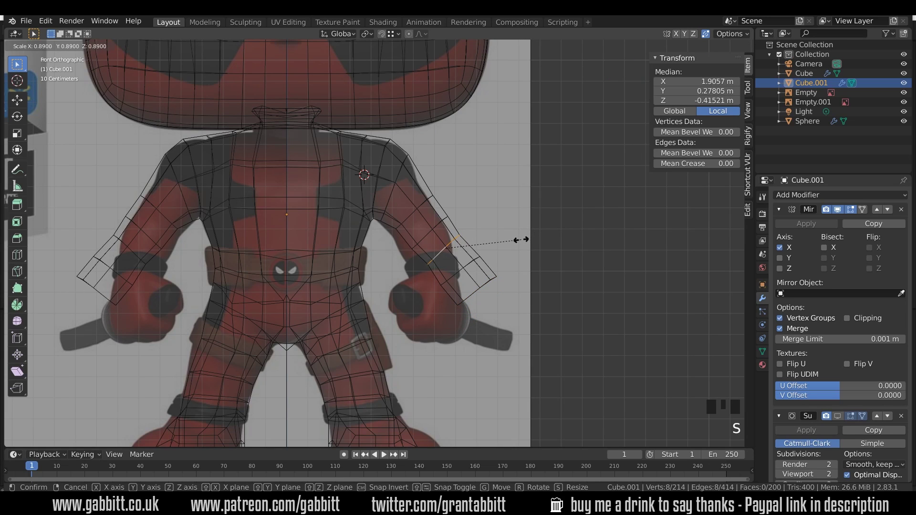
click(521, 239)
alt+click(487, 284)
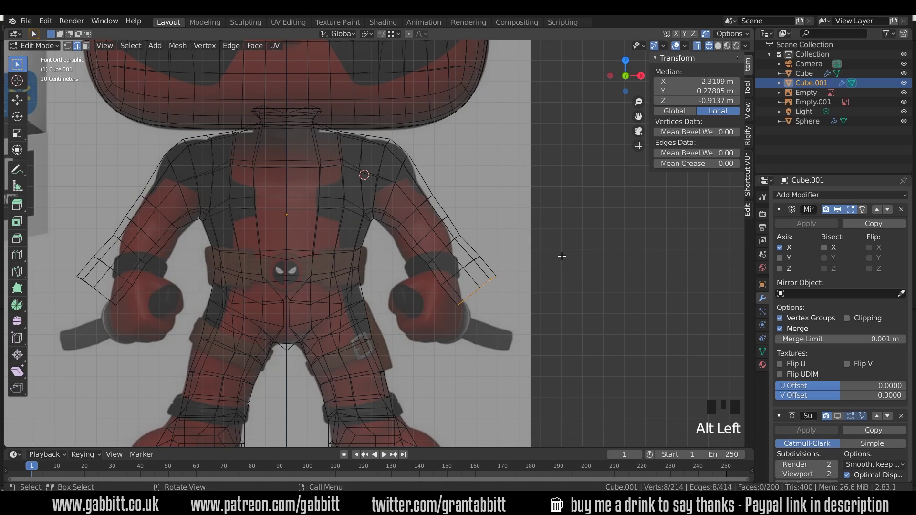
key(s)
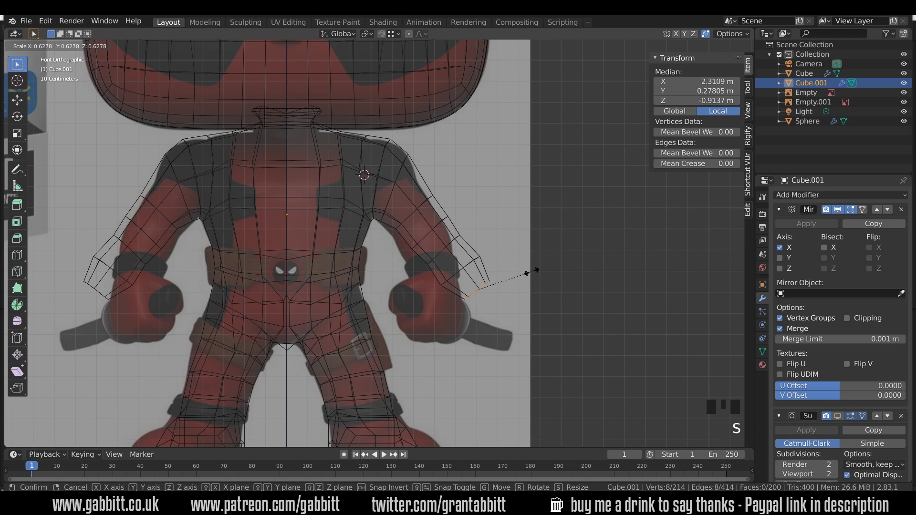
click(531, 272)
Switch to solid shading and rotate the arm's end loop about -13.7° while looking into its open end
mouse_move(529, 273)
middle_down()
mouse_move(427, 298)
mouse_move(459, 312)
mouse_move(432, 311)
mouse_move(451, 311)
mouse_move(436, 304)
mouse_move(437, 277)
mouse_move(447, 282)
middle_up()
scroll(439, 277, up, 2)
click(717, 47)
middle_drag(533, 258, 431, 255)
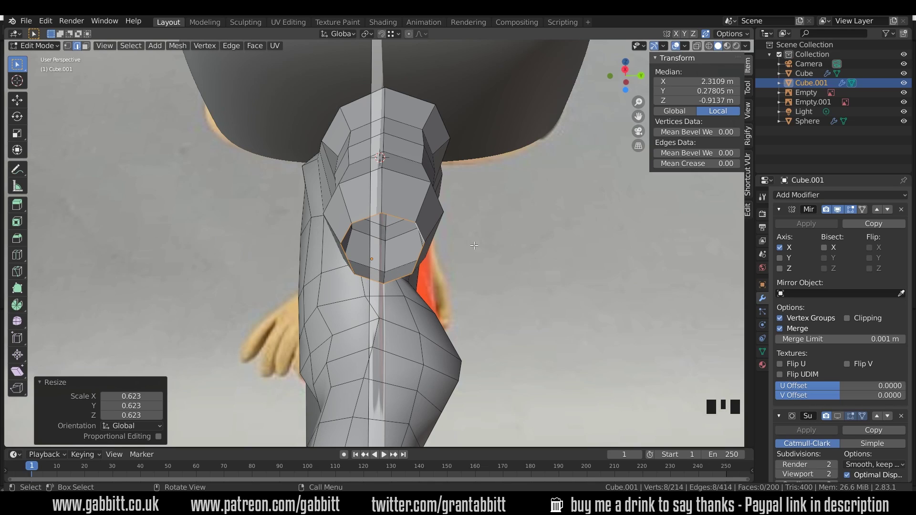
middle_drag(519, 255, 496, 243)
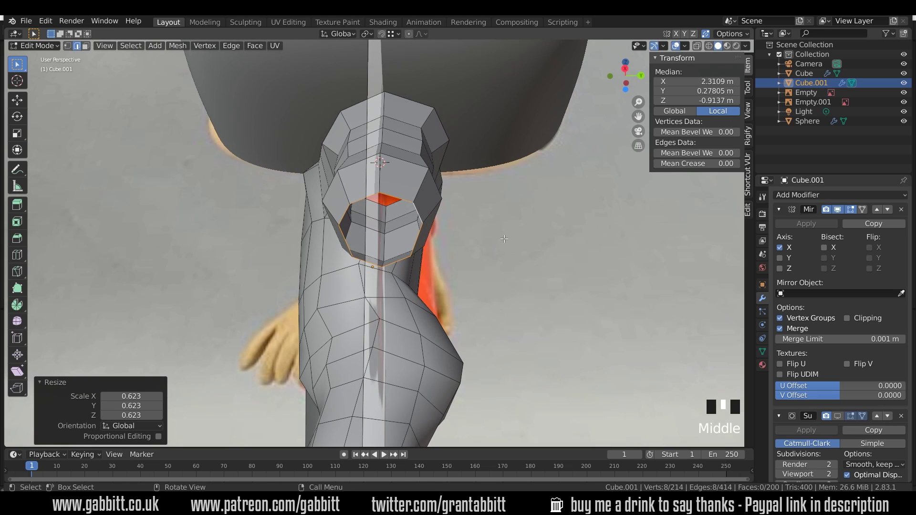
key(r)
click(481, 211)
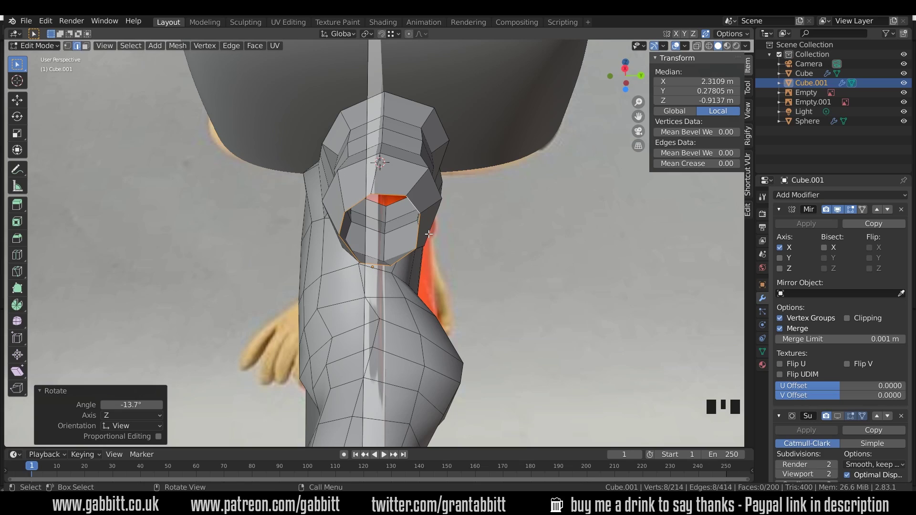
Fill the arm's open end with three side-by-side faces, starting from its side edge
click(342, 225)
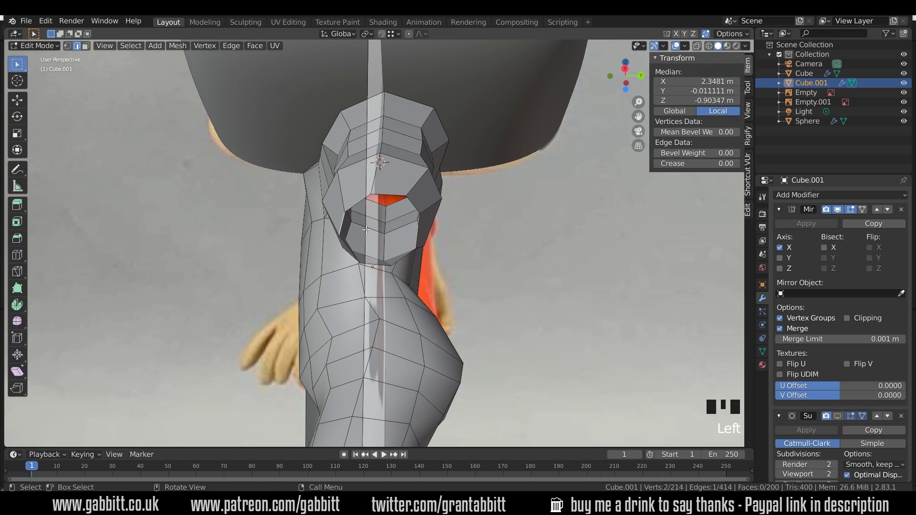
key(f)
key(f)
key(f)
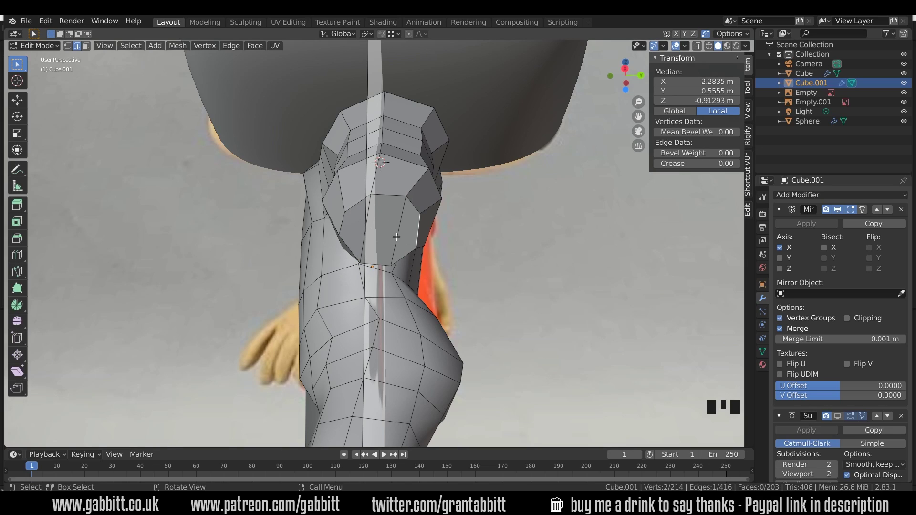
Slide the end cap's upper middle edge by a factor of 0.111 and refine the cap's outline with another edge slide
click(393, 199)
key(g)
key(g)
click(397, 212)
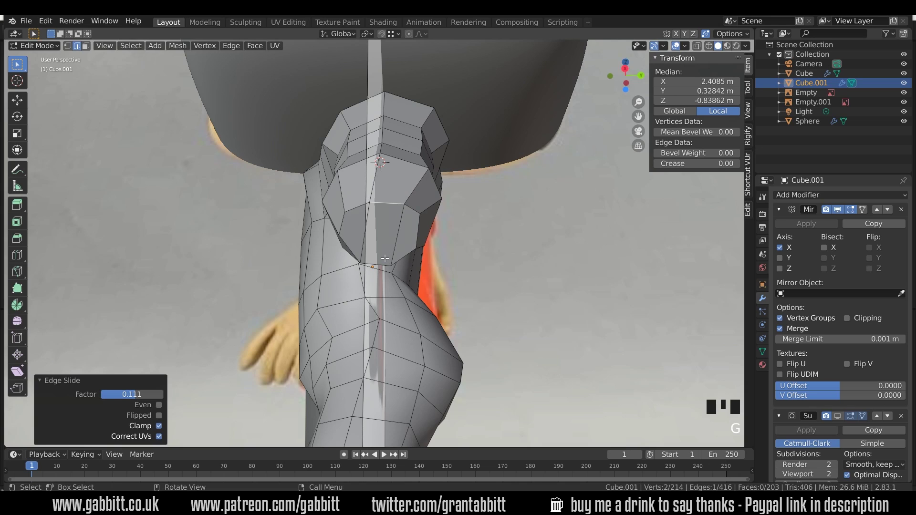
key(g)
key(g)
click(436, 236)
Select the three faces capping the arm's end and scale them together
middle_drag(436, 236, 432, 289)
scroll(526, 247, down, 2)
key(3)
click(402, 289)
shift+click(381, 287)
shift+click(362, 286)
middle_drag(374, 288, 438, 304)
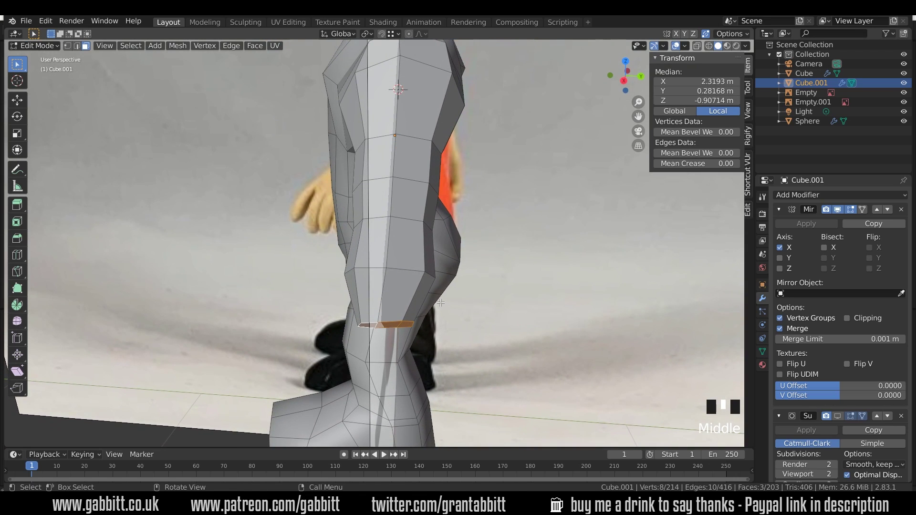
key(s)
click(451, 301)
Select the edge loop just above the arm's end cap and adjust its thickness by scaling it twice
key(2)
alt+click(437, 275)
key(s)
click(439, 276)
middle_drag(440, 276, 540, 241)
key(s)
click(598, 227)
Rescale the upper arm's edge loop, slide it along the arm and scale it again to 0.974
middle_drag(597, 228, 468, 170)
alt+click(420, 235)
key(s)
click(560, 233)
mouse_move(429, 137)
middle_down()
mouse_move(448, 146)
mouse_move(439, 143)
middle_up()
key(g)
key(g)
click(463, 147)
key(s)
click(539, 129)
Select the two edge loops around the elbow and move them about 0.013 m backward along Y
middle_drag(538, 129, 403, 213)
scroll(511, 196, down, 4)
scroll(404, 212, up, 3)
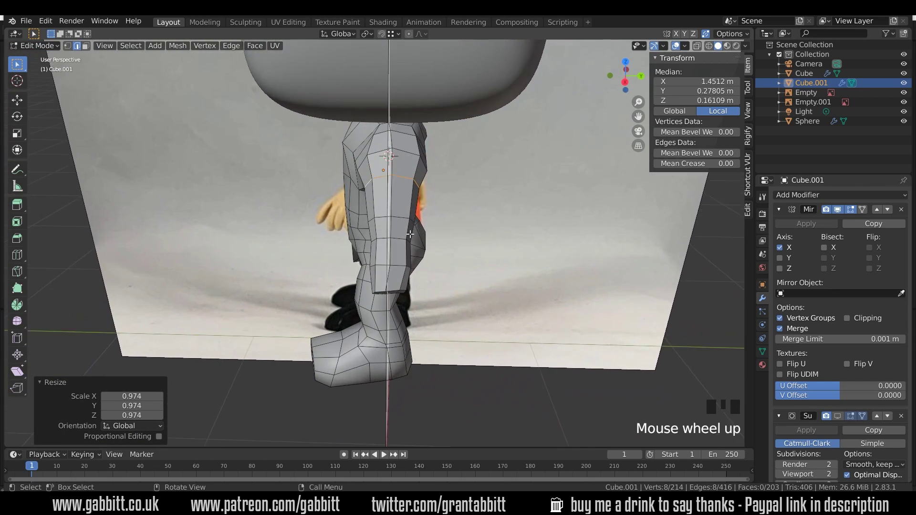
alt+click(416, 204)
alt+shift+click(434, 230)
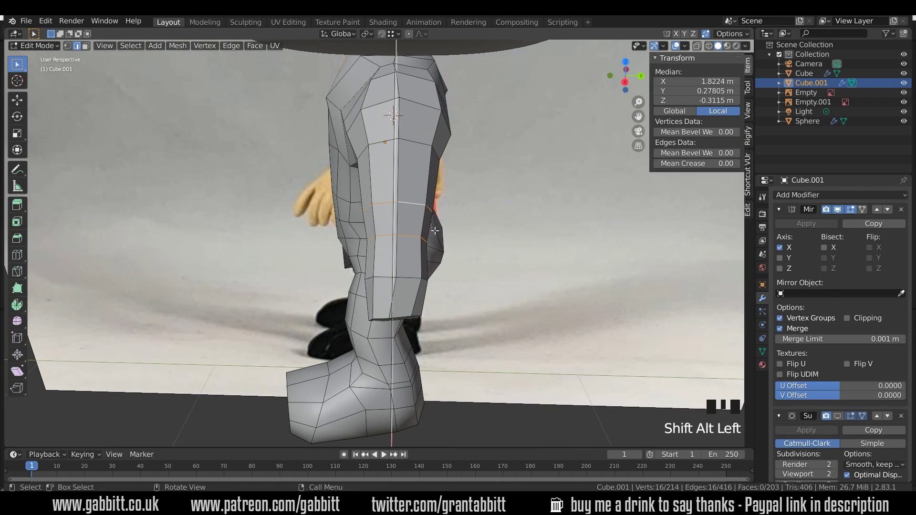
key(g)
key(y)
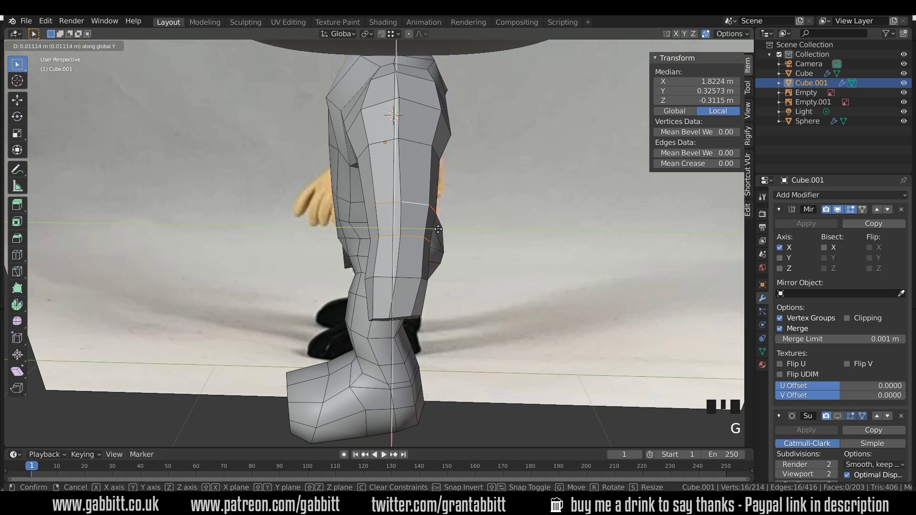
click(439, 229)
Slide the two elbow loops up the arm by a factor of about -0.257
middle_drag(438, 229, 471, 208)
key(g)
key(g)
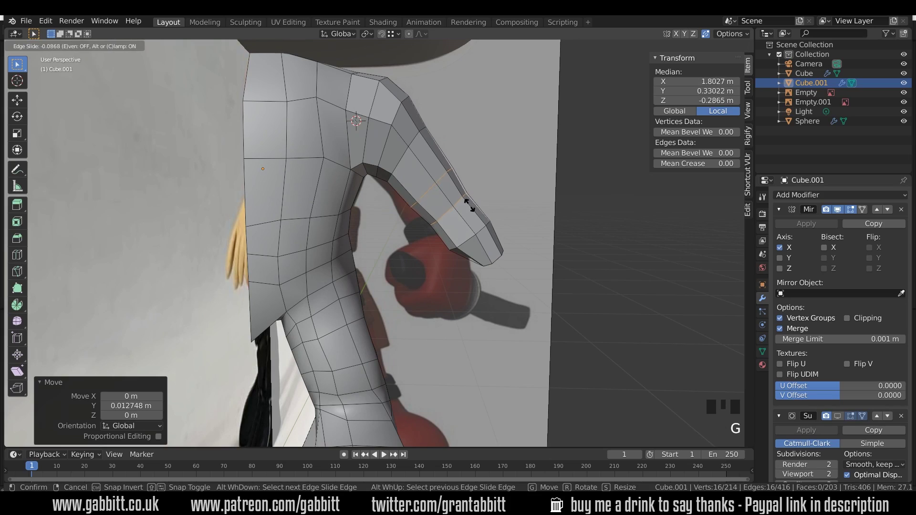
click(466, 202)
Cut a new edge loop close to the arm's end and slide the adjacent forearm loop up by a factor of about -0.204
middle_drag(465, 203, 506, 242)
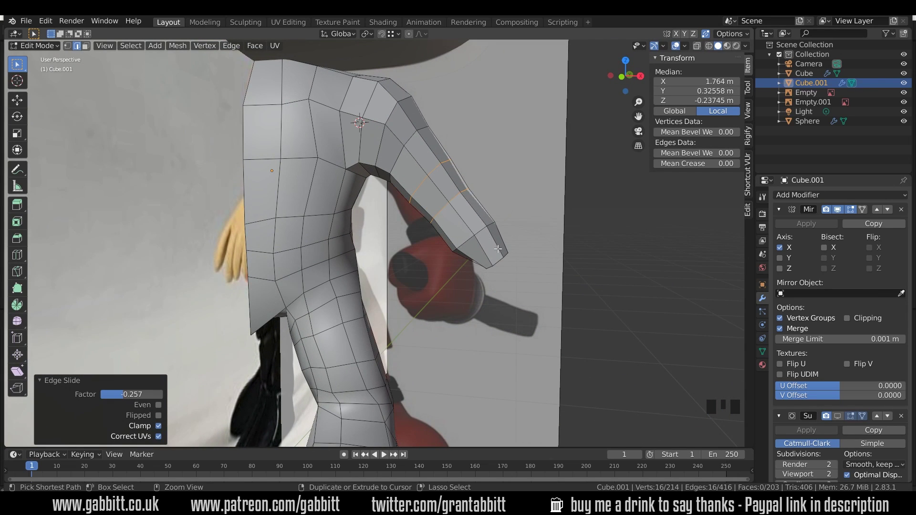
key(ctrl+r)
click(499, 250)
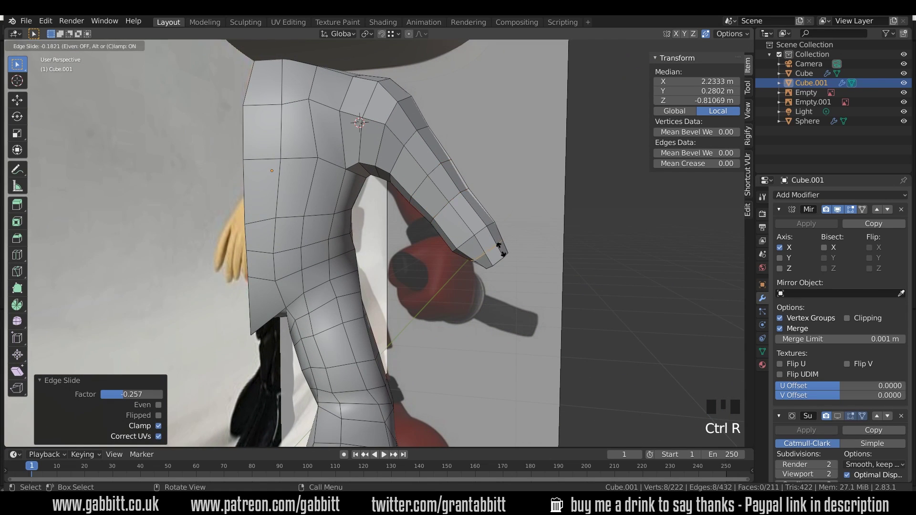
click(496, 253)
middle_drag(497, 253, 445, 283)
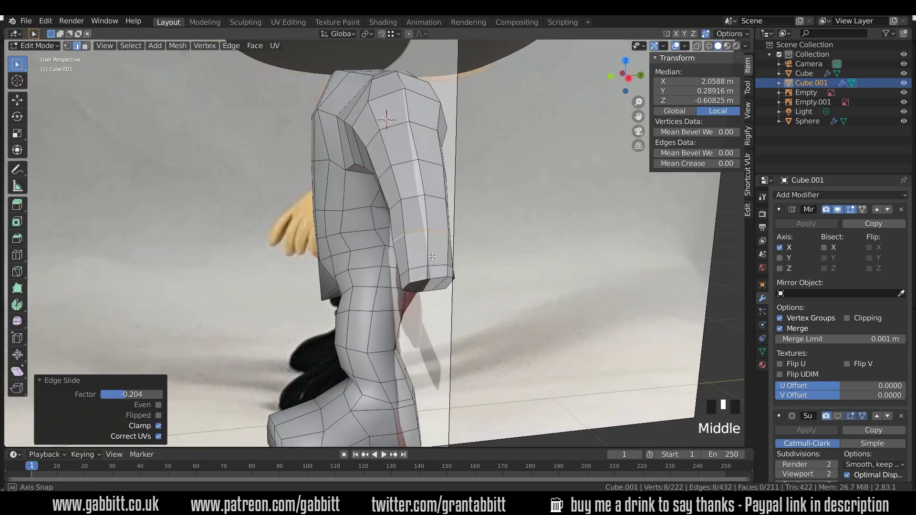
Select the lengthwise edge path along the back of the arm and slide it to round the arm's shape
middle_drag(430, 260, 385, 192)
click(385, 193)
ctrl+click(331, 241)
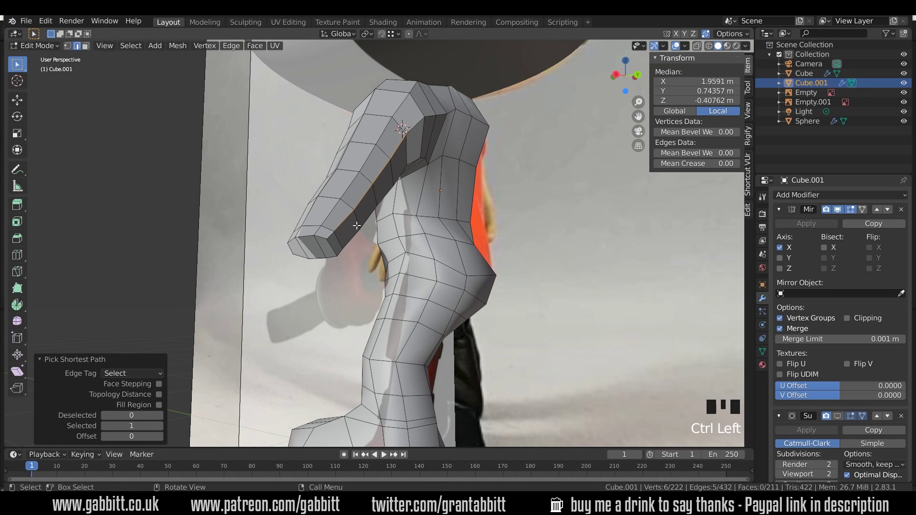
key(g)
key(g)
click(353, 228)
Select the lengthwise edge path along the front of the arm and slide it by a factor of about -0.232
middle_drag(353, 228, 426, 250)
ctrl+click(470, 226)
key(g)
key(g)
click(467, 228)
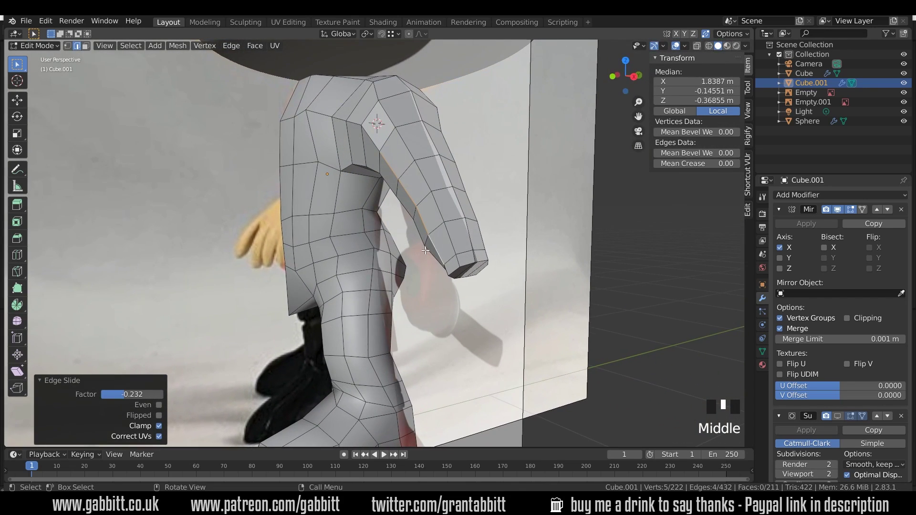
Turn on the subdivision modifier's viewport display and shade the body mesh smooth in Object Mode
click(838, 416)
middle_drag(504, 273, 375, 146)
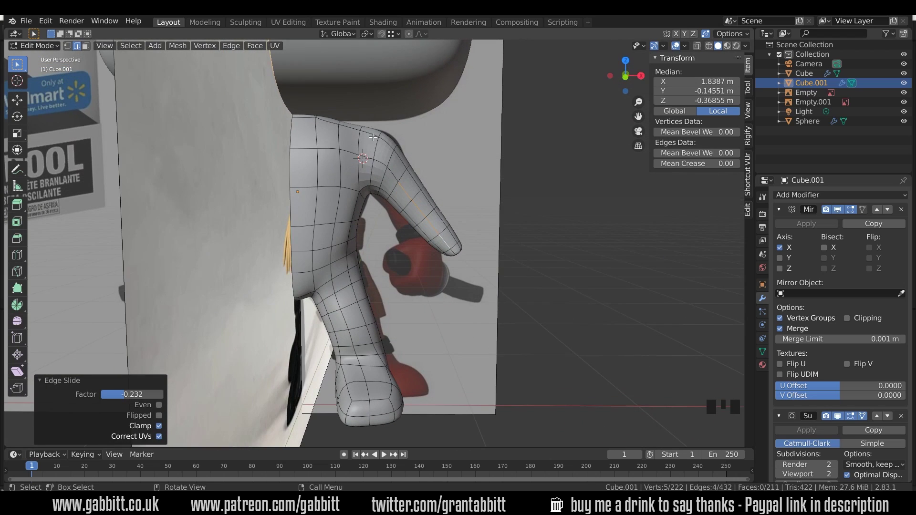
middle_drag(428, 189, 366, 163)
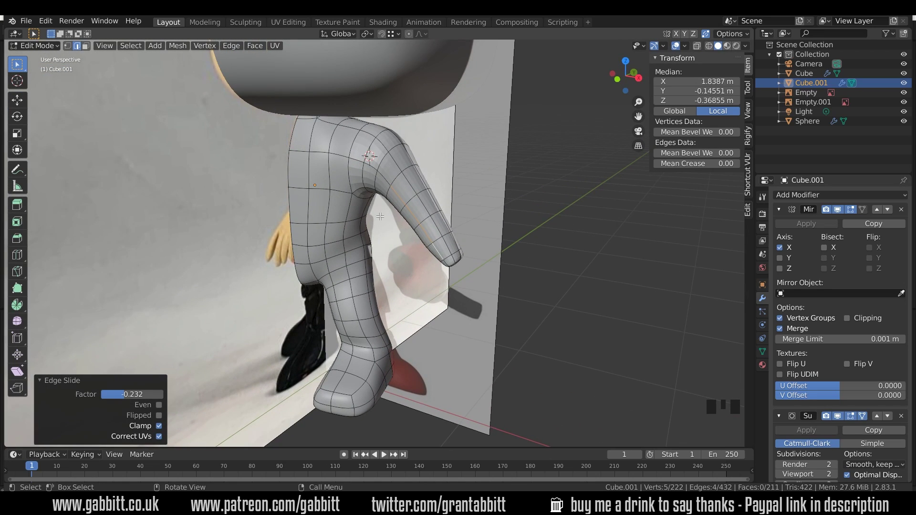
scroll(380, 216, up, 2)
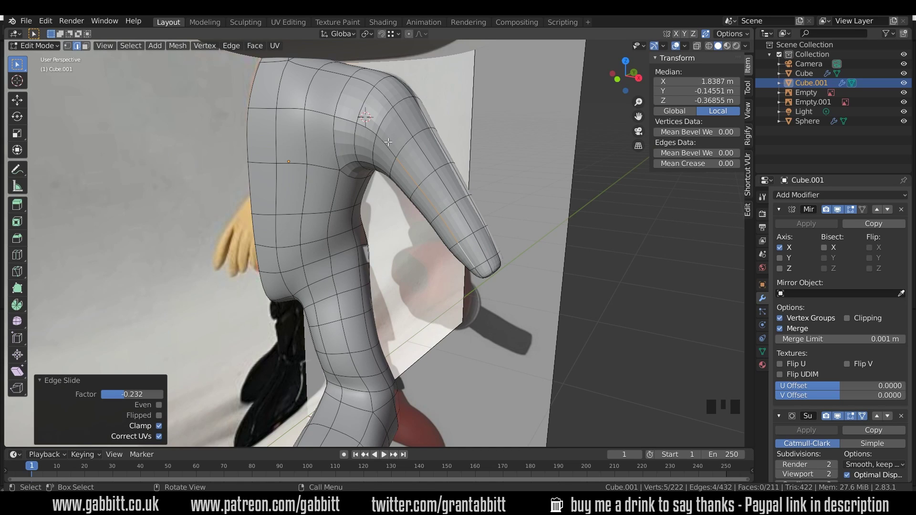
key(Tab)
right_click(432, 151)
click(419, 151)
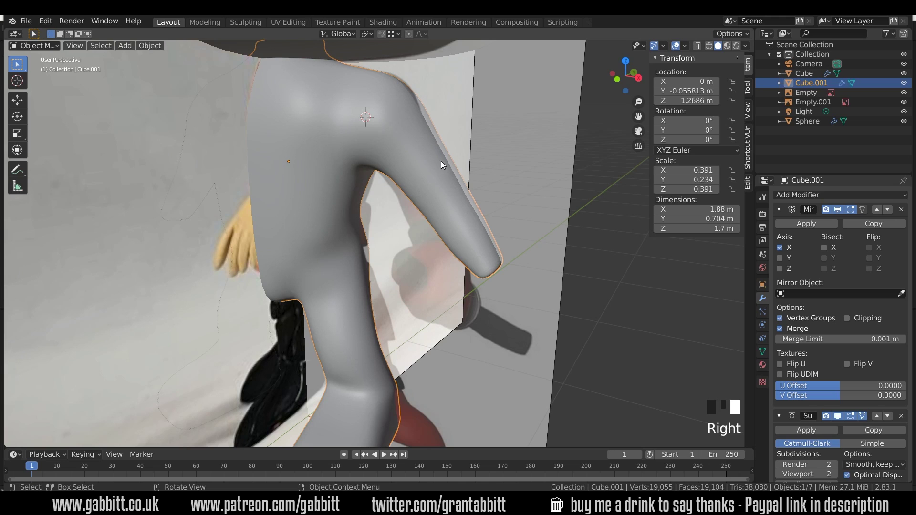
In Edit Mode, extrude the three faces at the arm's end about 0.125 m along their normal, and extrude them once more
key(Tab)
middle_drag(509, 249, 450, 265)
scroll(446, 256, up, 3)
key(3)
click(424, 279)
shift+click(453, 278)
shift+click(480, 279)
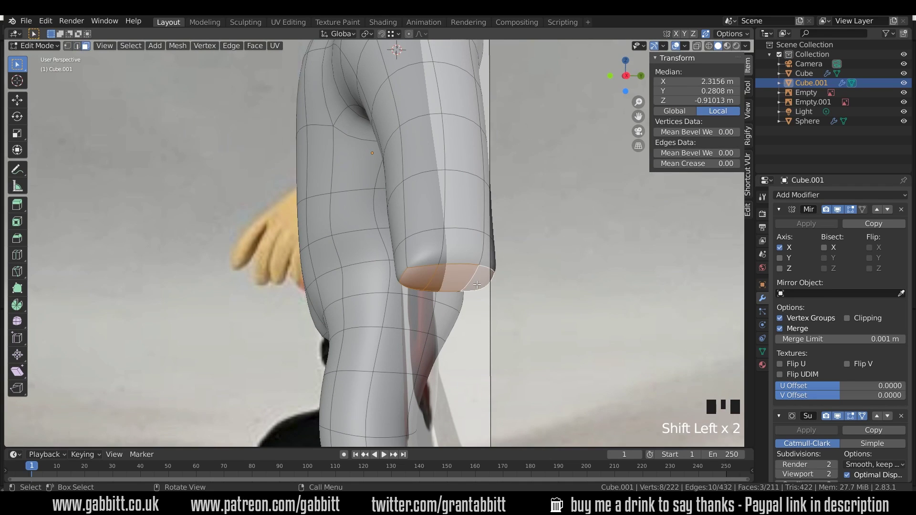
middle_drag(477, 285, 567, 260)
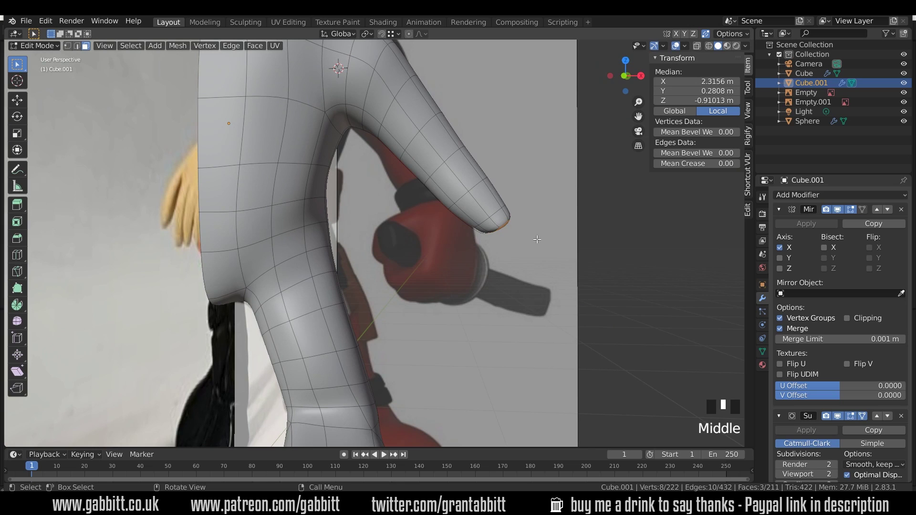
key(e)
click(572, 265)
key(e)
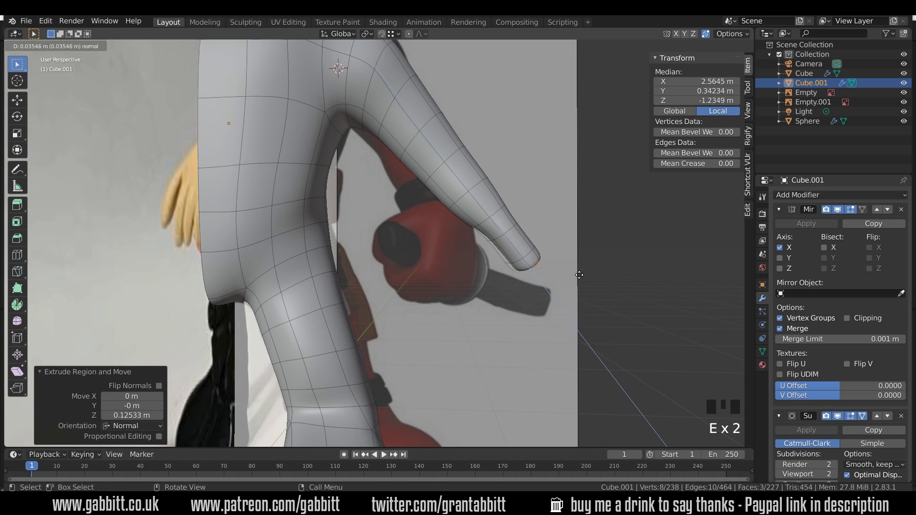
click(593, 285)
Extrude the three end faces as individual faces with an offset of -0.0426 m to start separate fingers
middle_drag(588, 276, 421, 320)
key(alt+e)
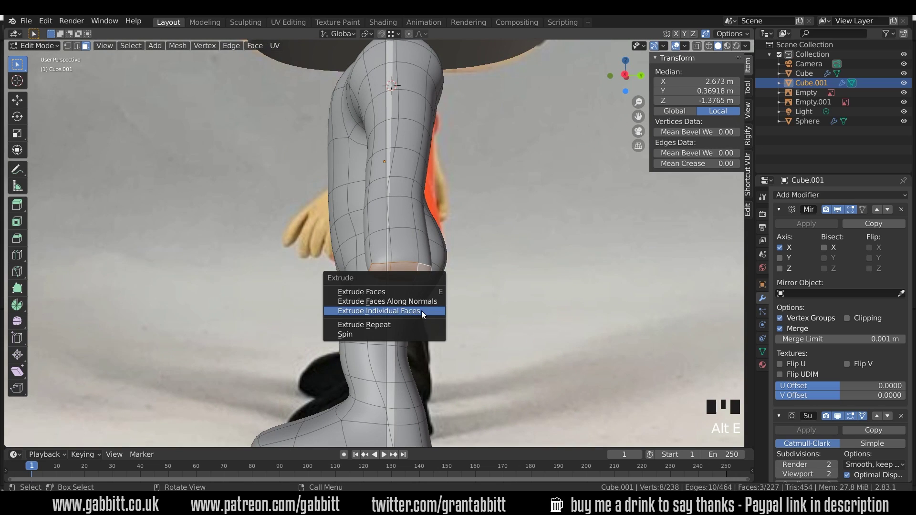
click(418, 311)
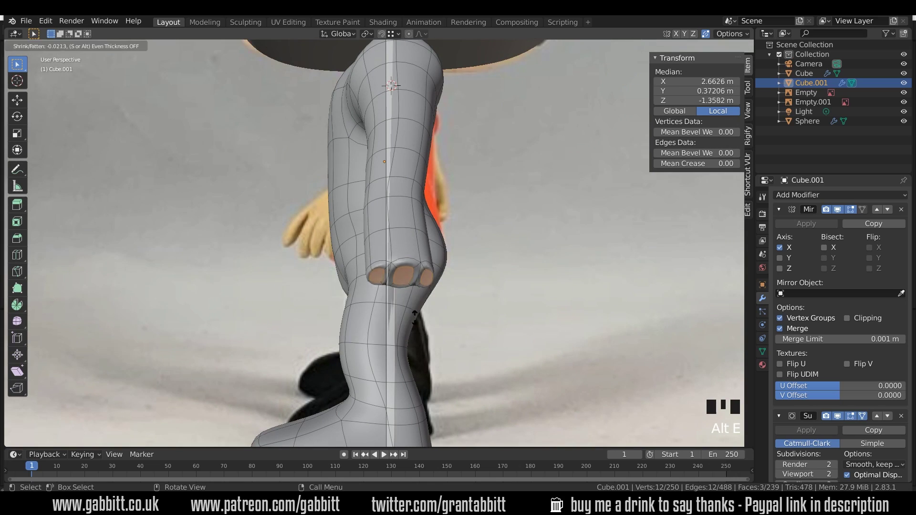
click(415, 302)
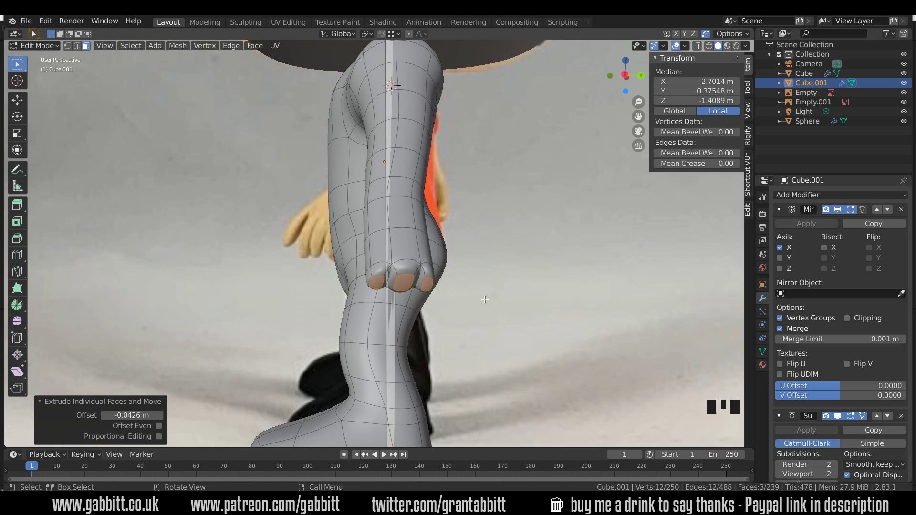
Set the pivot point to Individual Origins and scale the three fingertip faces to 0.821
click(371, 33)
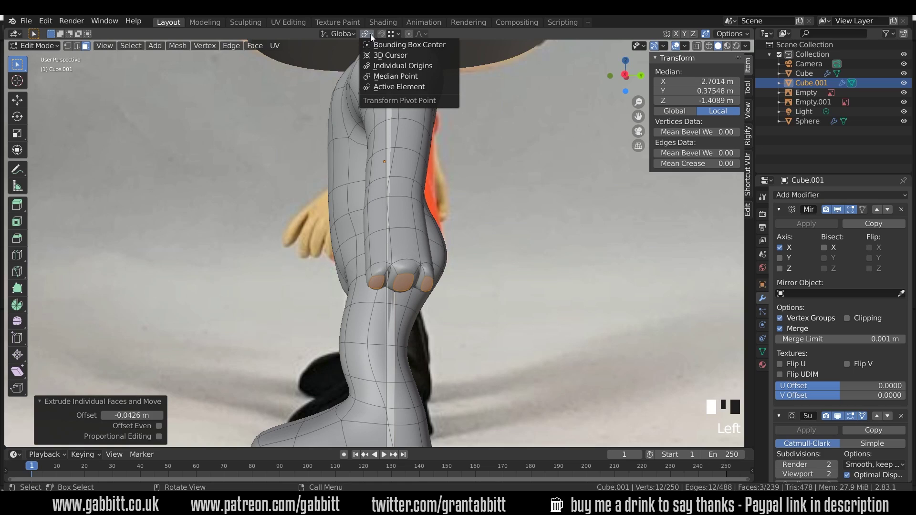
click(382, 65)
key(s)
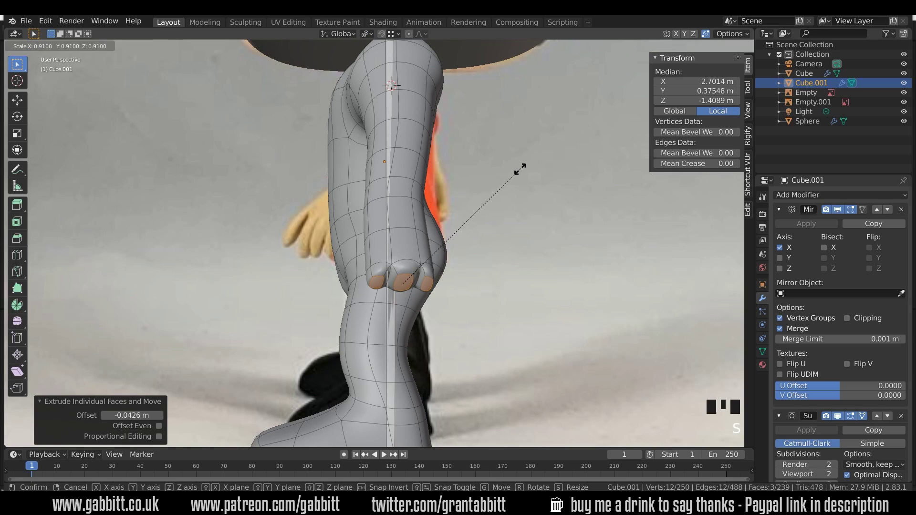
click(506, 176)
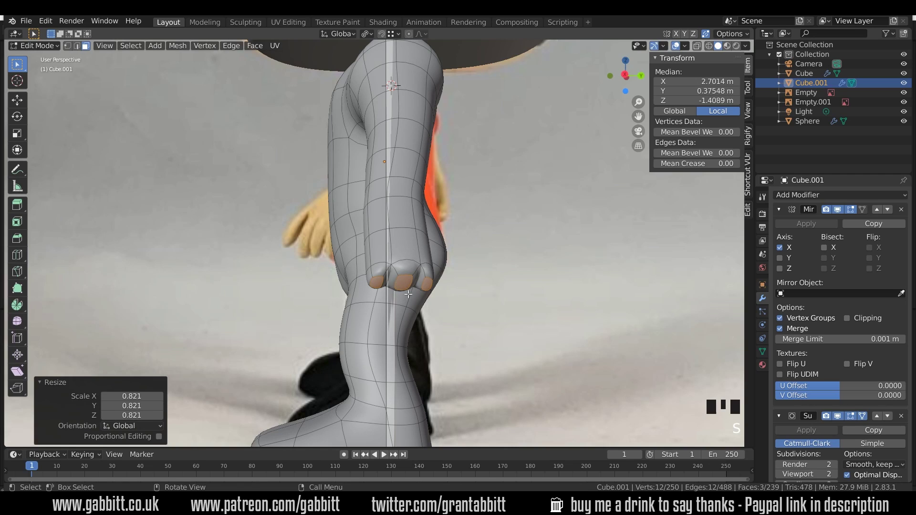
Return the pivot point to Median Point and extrude the three fingertip faces about 0.054 m along their normal
click(369, 35)
click(375, 76)
key(e)
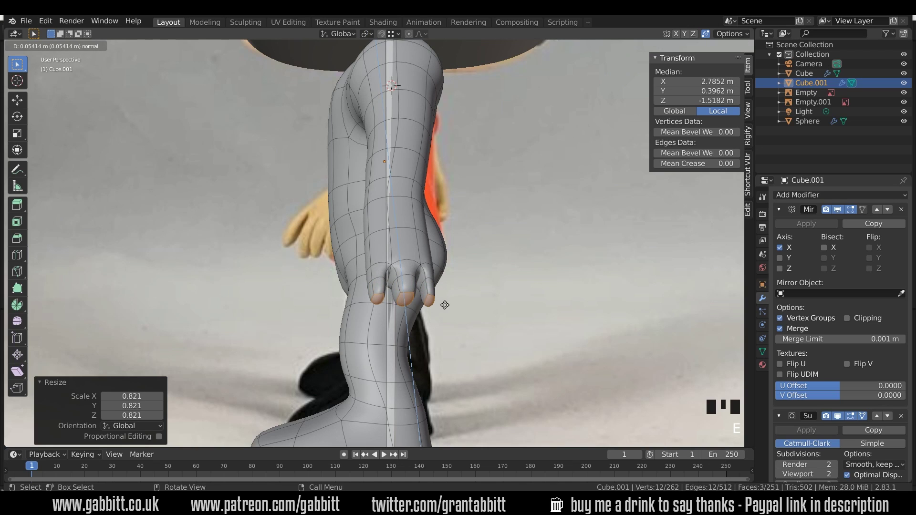
click(445, 305)
Nudge individual faces around the middle finger from below to shape its end
middle_drag(444, 305, 398, 220)
scroll(422, 211, up, 2)
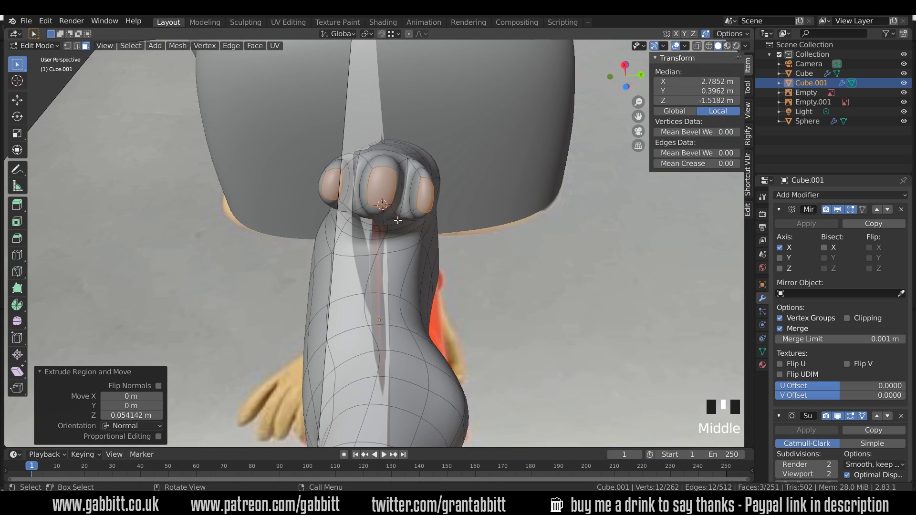
click(387, 165)
key(g)
click(387, 170)
middle_drag(387, 169, 352, 190)
click(392, 189)
key(g)
click(391, 193)
Nudge the faces in the gap between the first and middle fingers to separate the two
click(345, 179)
key(g)
click(345, 180)
click(339, 188)
key(g)
click(340, 188)
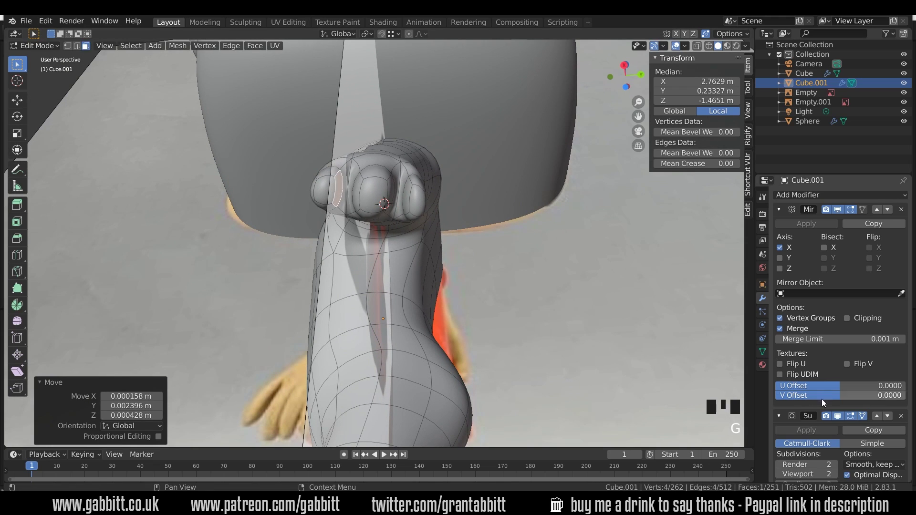
Turn off the subdivision modifier's viewport display and reposition two single edges at the ends of the fingers
click(837, 416)
middle_drag(568, 267, 584, 279)
middle_drag(478, 250, 429, 198)
key(2)
click(393, 208)
key(g)
click(395, 206)
click(367, 187)
key(g)
click(369, 185)
Reposition individual vertices on the finger nearest the front of the hand
key(1)
click(331, 209)
key(g)
click(328, 269)
key(g)
click(329, 260)
Move single faces on the two outer fingers to even out their shape
key(3)
click(318, 250)
key(g)
click(316, 248)
click(406, 242)
key(g)
click(406, 242)
Select edge loops on the fingers one at a time and shift each slightly
middle_drag(406, 242, 397, 291)
key(2)
alt+click(399, 370)
key(g)
click(402, 371)
middle_drag(402, 371, 422, 245)
alt+click(361, 387)
key(g)
click(360, 387)
Select the crosswise edge loops of all three fingers and slide them toward the tips by a factor of 0.560
alt+shift+click(423, 245)
alt+shift+click(423, 245)
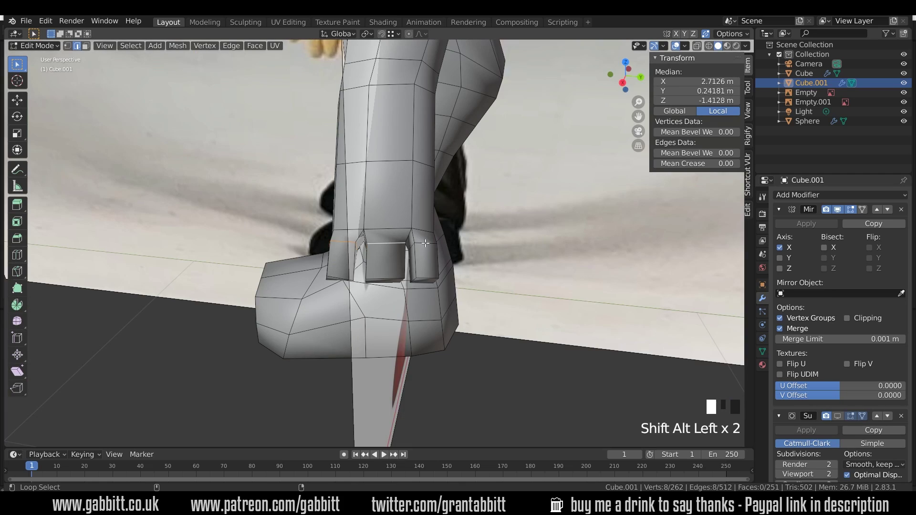
key(g)
key(g)
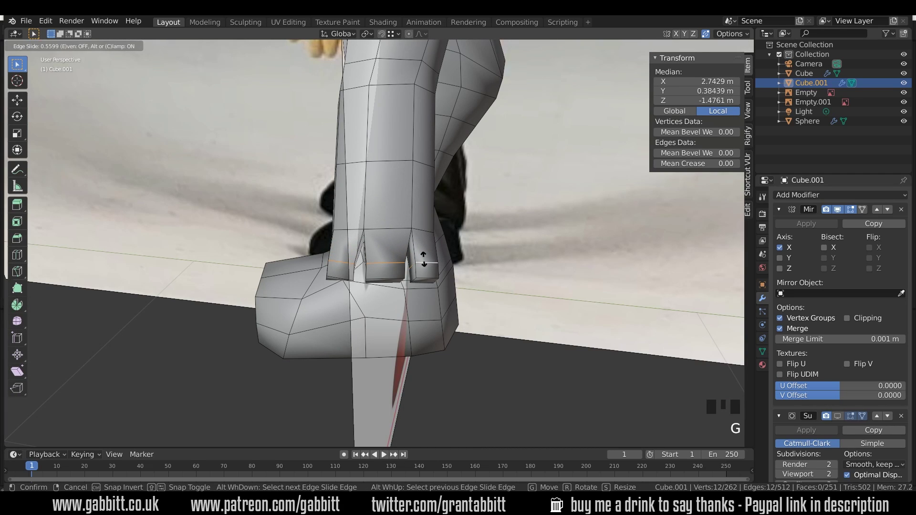
click(423, 259)
middle_drag(405, 298, 398, 274)
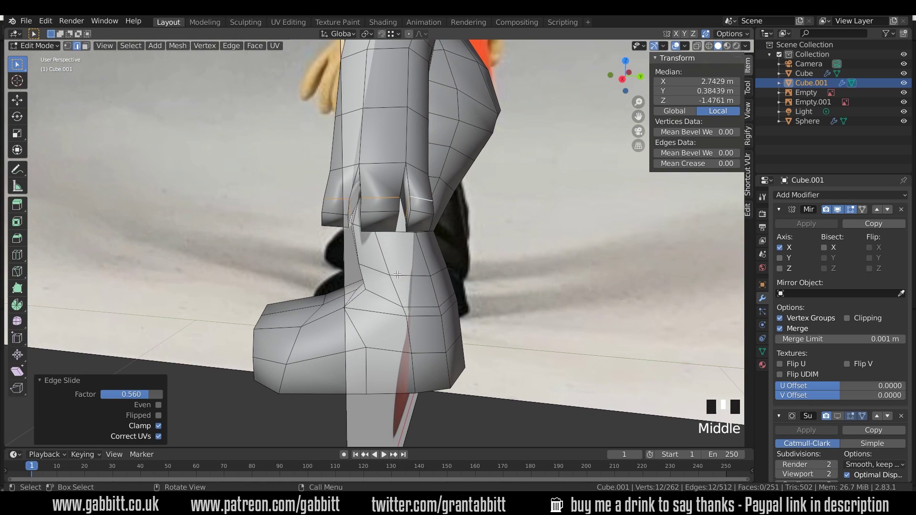
Select the three fingertip faces, move them about 0.035 m outward and extrude them about 0.05 m to lengthen the fingers
key(3)
click(337, 220)
shift+click(379, 221)
shift+click(420, 223)
middle_drag(419, 227, 403, 296)
key(g)
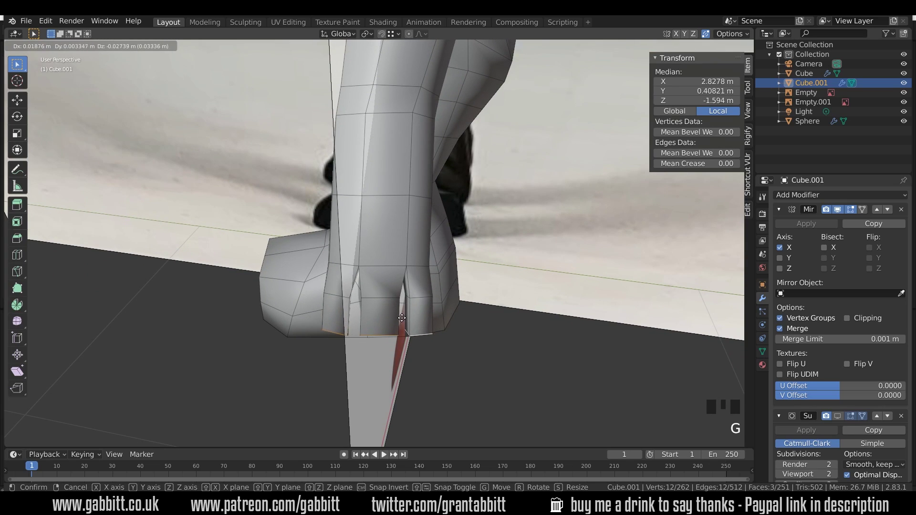
click(403, 319)
key(e)
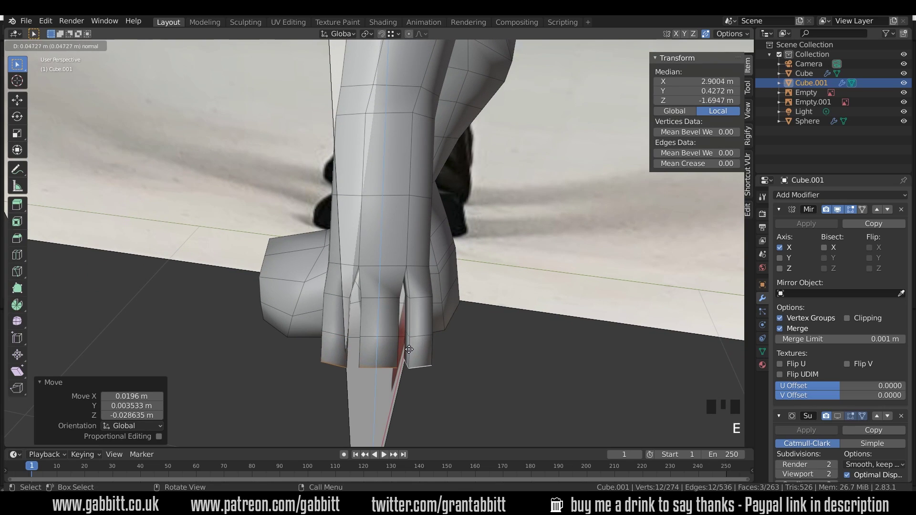
click(409, 354)
In wireframe view, select the end of the hand and move it about -0.028 m in X and 0.037 m in Z, and return to solid shading
middle_drag(425, 298, 450, 243)
scroll(430, 244, down, 2)
scroll(413, 213, down, 2)
click(709, 46)
mouse_move(456, 286)
middle_down()
mouse_move(467, 267)
mouse_move(458, 217)
middle_up()
drag(429, 210, 481, 256)
mouse_move(481, 256)
middle_down()
mouse_move(505, 245)
mouse_move(481, 245)
middle_up()
key(g)
click(477, 237)
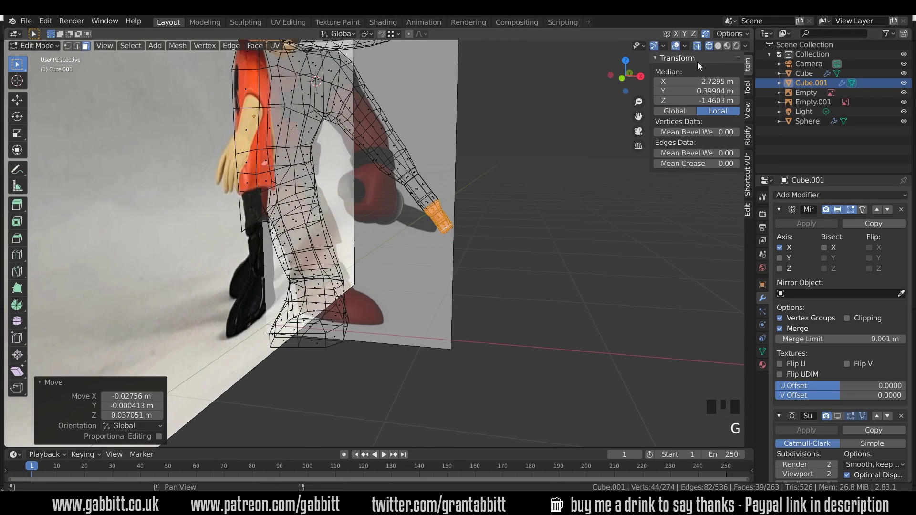
click(717, 45)
Extrude the front side face of the hand about 0.066 m along its normal to start the thumb
mouse_move(501, 246)
middle_down()
mouse_move(446, 256)
mouse_move(500, 242)
mouse_move(499, 208)
middle_up()
scroll(449, 253, up, 3)
click(456, 155)
middle_drag(457, 155, 377, 163)
scroll(377, 163, up, 2)
key(e)
click(345, 165)
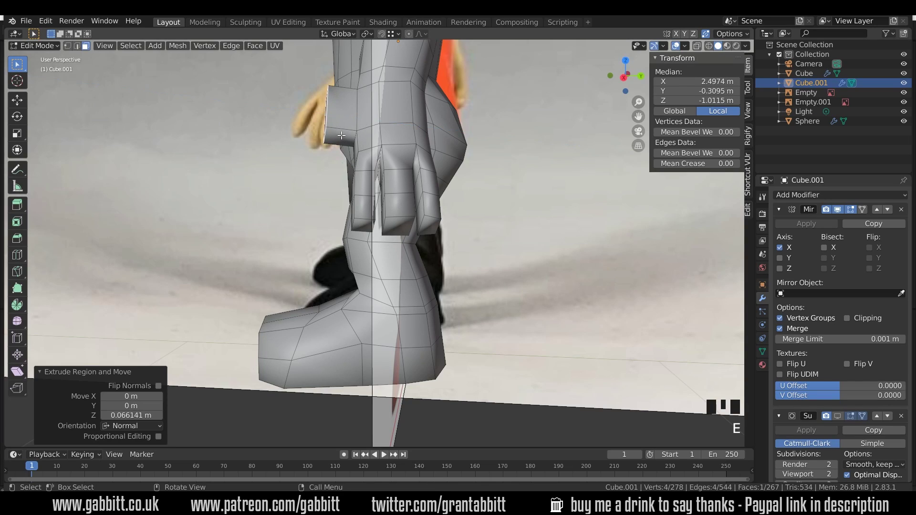
Extrude the thumb block's underside about 0.045 m and shift the new end face about -0.038 m in Y, away from the fingers
middle_drag(342, 137, 340, 188)
key(e)
click(351, 203)
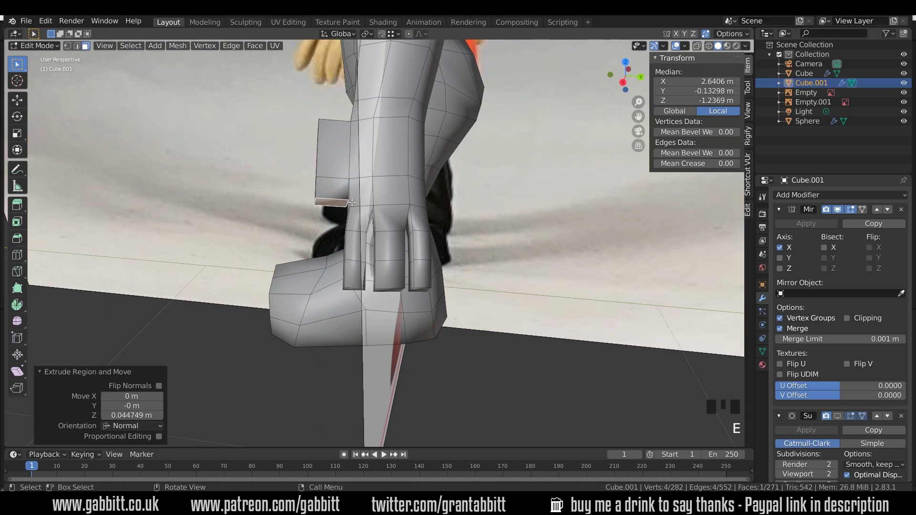
key(g)
click(330, 205)
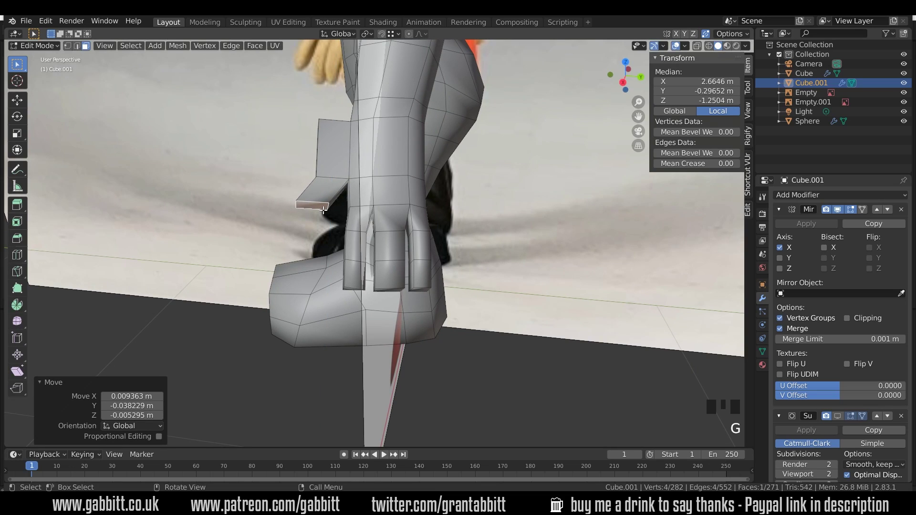
Extrude the thumb's end face about 0.053 m along its normal and scale the tip
key(e)
click(324, 236)
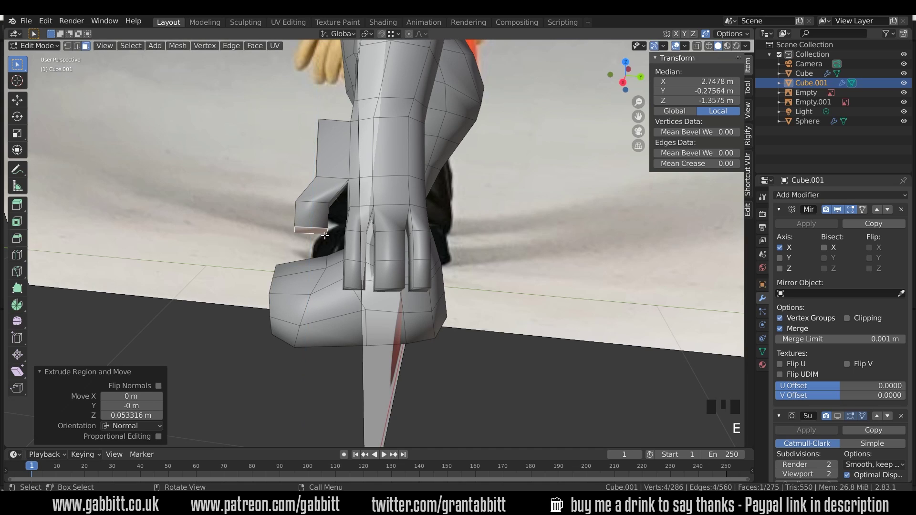
key(s)
click(381, 221)
Move the thumb base's upper outer edge about 0.03 m in X, 0.021 m in Y and -0.04 m in Z toward the hand
middle_drag(380, 221, 319, 183)
key(2)
click(331, 224)
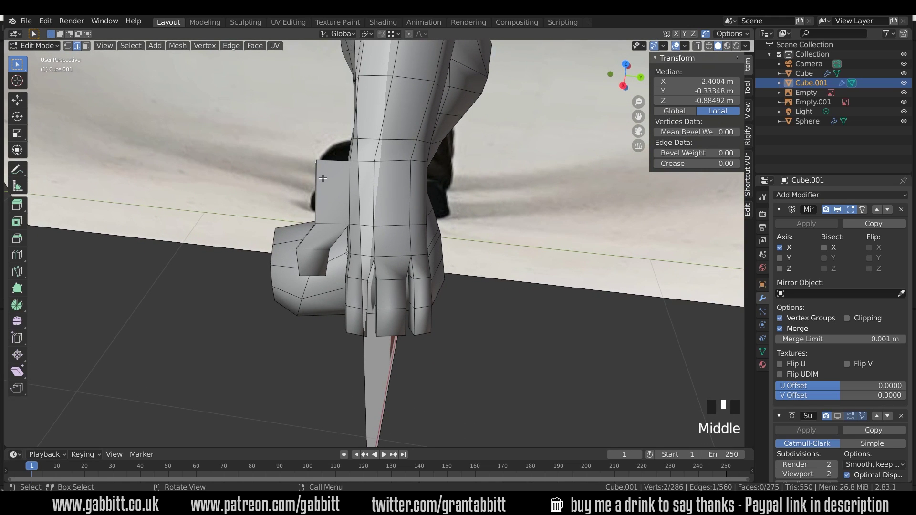
key(g)
click(336, 211)
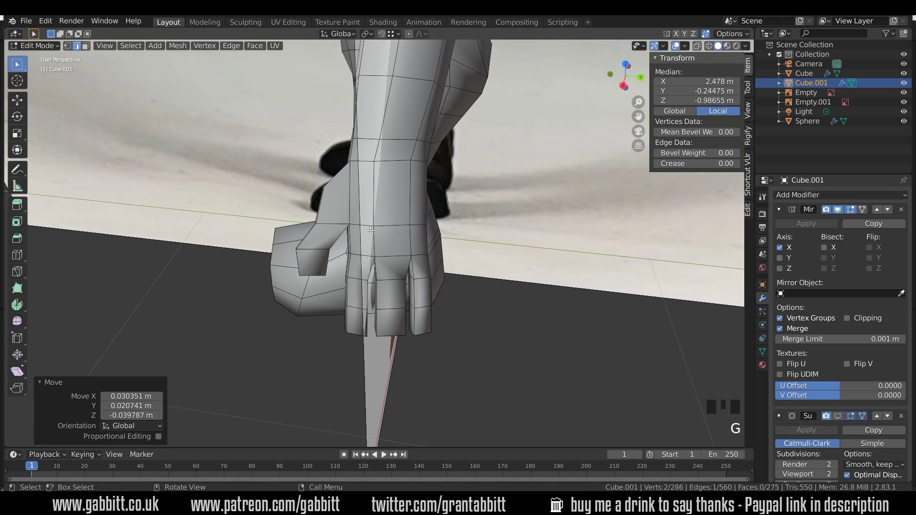
Reposition two more single edges on the thumb and hand to smooth the thumb's outline
middle_drag(354, 235, 396, 234)
click(320, 215)
key(g)
click(323, 211)
click(417, 239)
key(g)
click(380, 241)
Select edges around the wrist and move one by about 0.01 m in X, 0.003 m in Y and 0.006 m in Z
click(375, 179)
shift+click(374, 188)
middle_drag(373, 189, 427, 243)
shift+click(367, 176)
click(359, 179)
click(319, 149)
key(g)
click(321, 148)
scroll(395, 198, down, 4)
scroll(396, 198, up, 3)
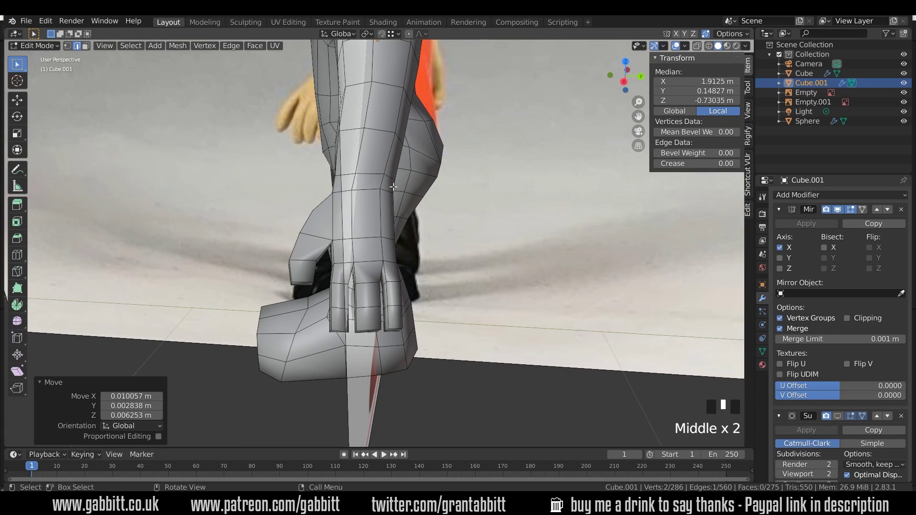
Select the end faces of the three fingers and the thumb
middle_drag(398, 212, 353, 218)
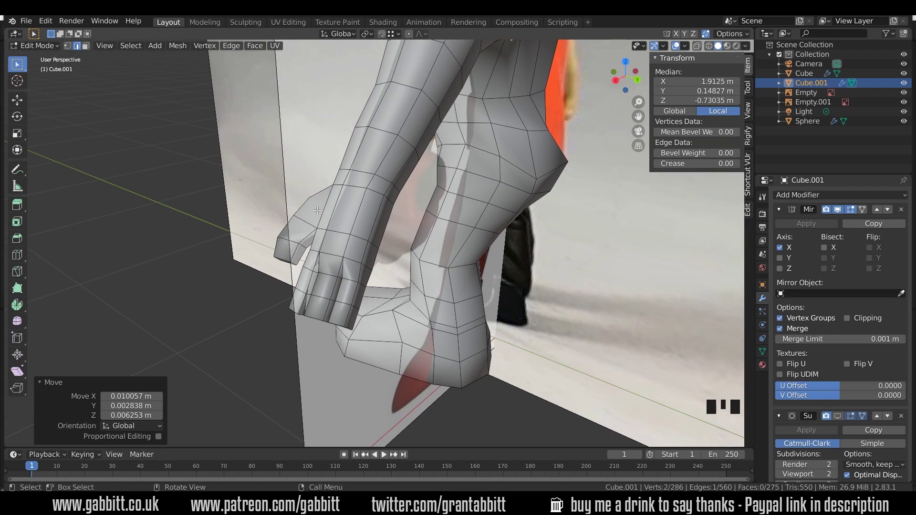
middle_drag(390, 253, 363, 272)
scroll(363, 272, up, 2)
click(350, 275)
key(3)
click(375, 272)
shift+click(339, 274)
shift+click(304, 274)
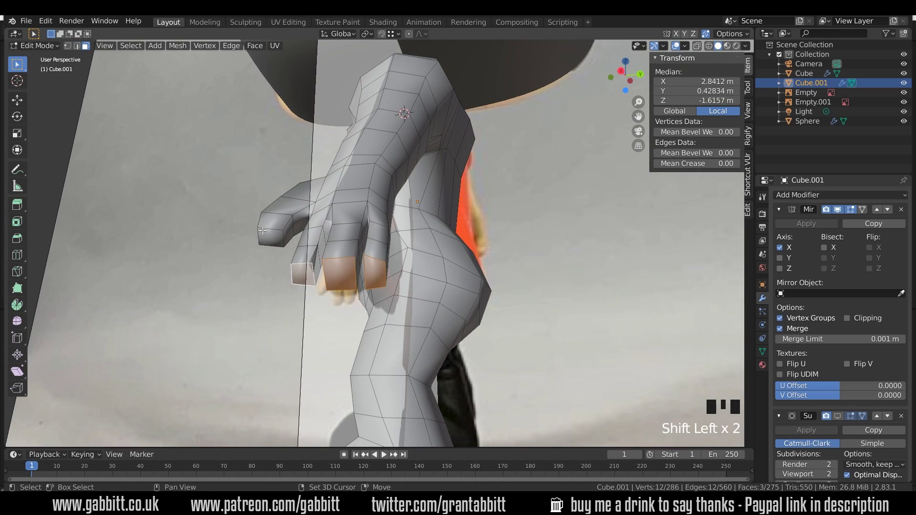
shift+click(285, 238)
Grow the selection and add the missed faces with circle select so it covers the whole hand up to the wrist
key(ctrl+KP_Add)
key(ctrl+KP_Add)
key(ctrl+KP_Add)
key(ctrl+KP_Add)
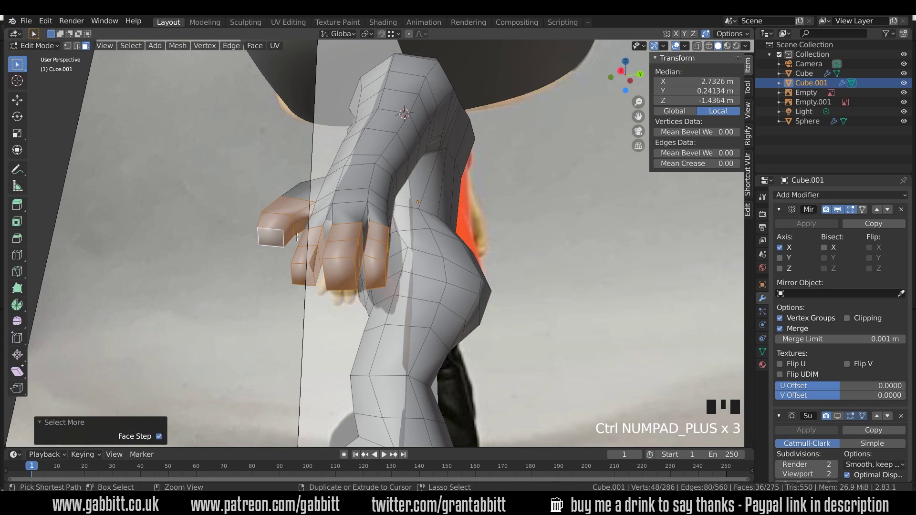
key(ctrl+KP_Add)
middle_drag(330, 250, 305, 211)
key(c)
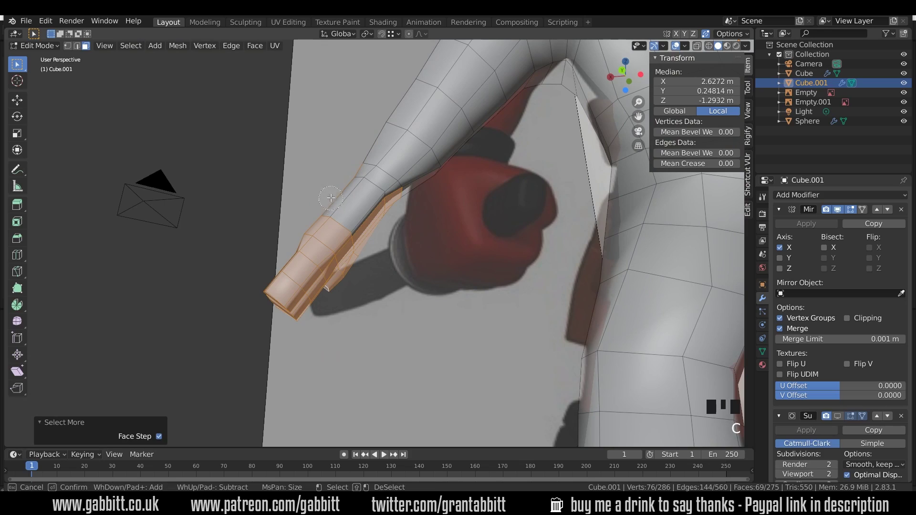
middle_drag(356, 184, 381, 263)
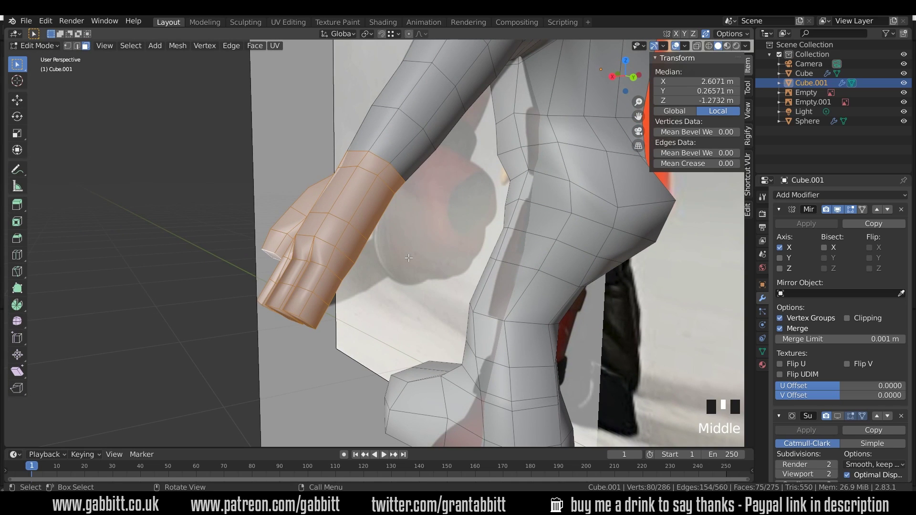
Hide all unselected geometry to isolate the hand
key(shift+h)
middle_drag(427, 240, 444, 167)
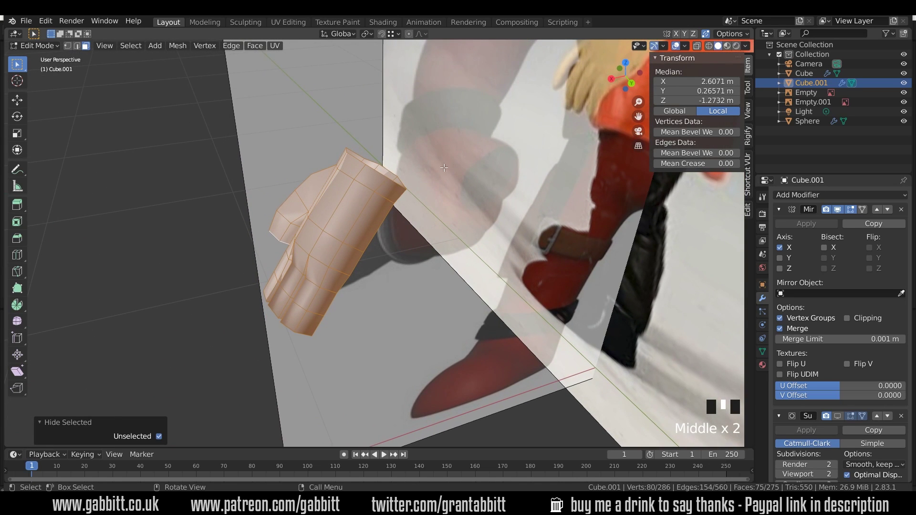
middle_drag(355, 251, 379, 261)
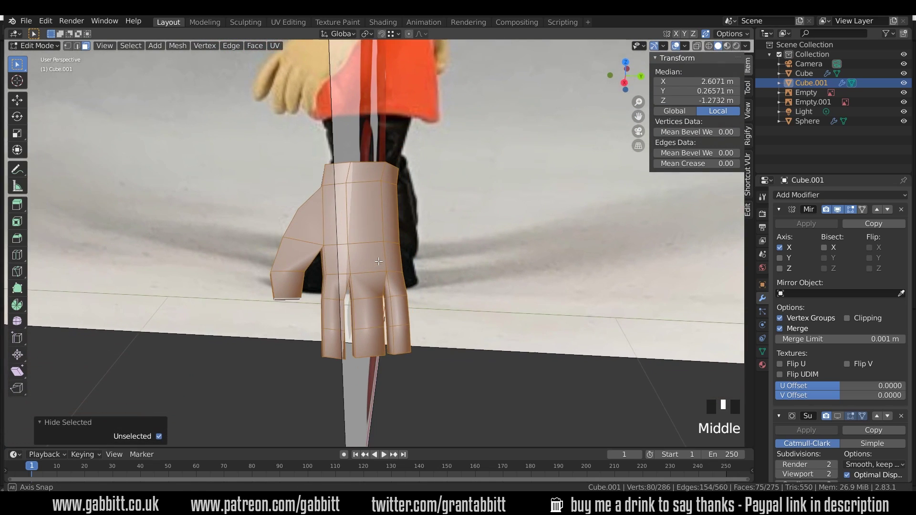
Deselect the wrist's ring of faces and enlarge, rotate and reposition the rest of the hand
alt+shift+click(350, 175)
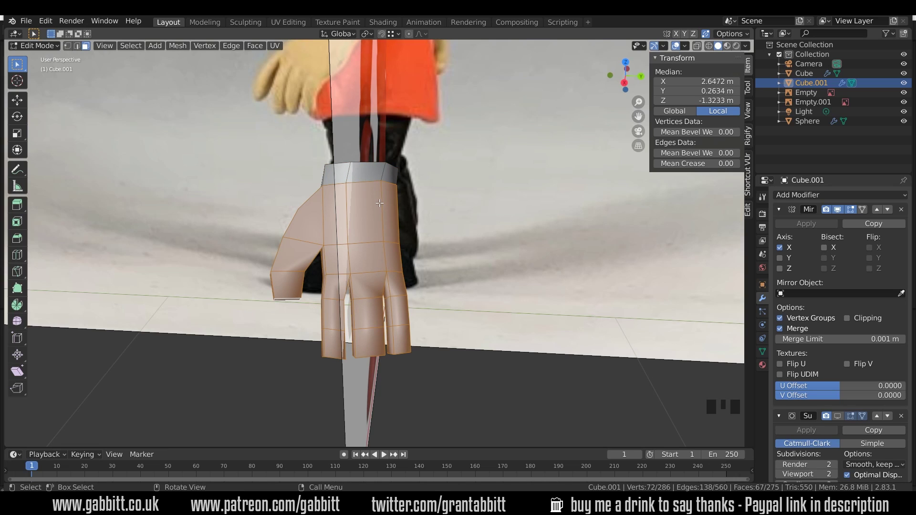
middle_drag(385, 240, 383, 245)
key(s)
click(459, 233)
key(r)
click(519, 231)
key(g)
click(513, 233)
Undo the last transforms, move the hand about 0.011 m in X and -0.017 m in Z, and scale it up slightly
key(s)
key(ctrl+z)
key(ctrl+z)
key(g)
click(422, 245)
key(s)
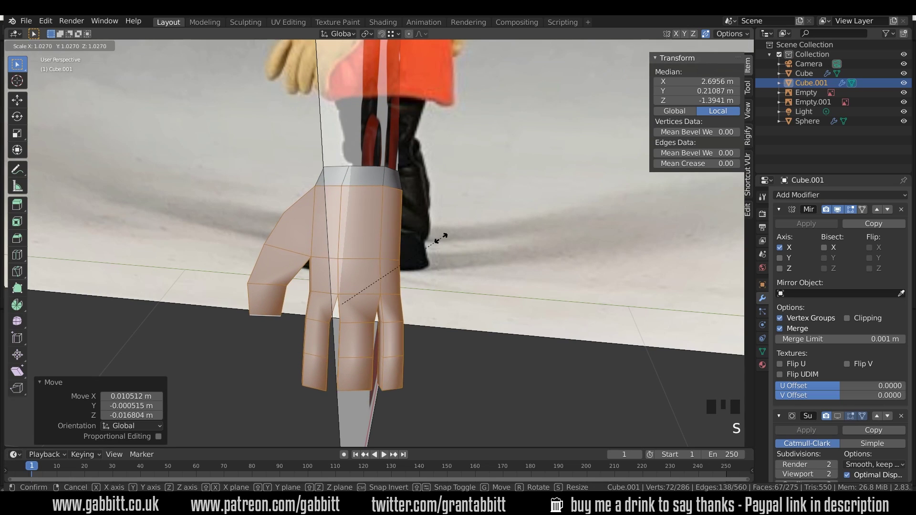
click(444, 241)
Select the face loops around the thumb's two end segments and scale them
middle_drag(444, 240, 484, 241)
alt+click(281, 275)
alt+shift+click(283, 240)
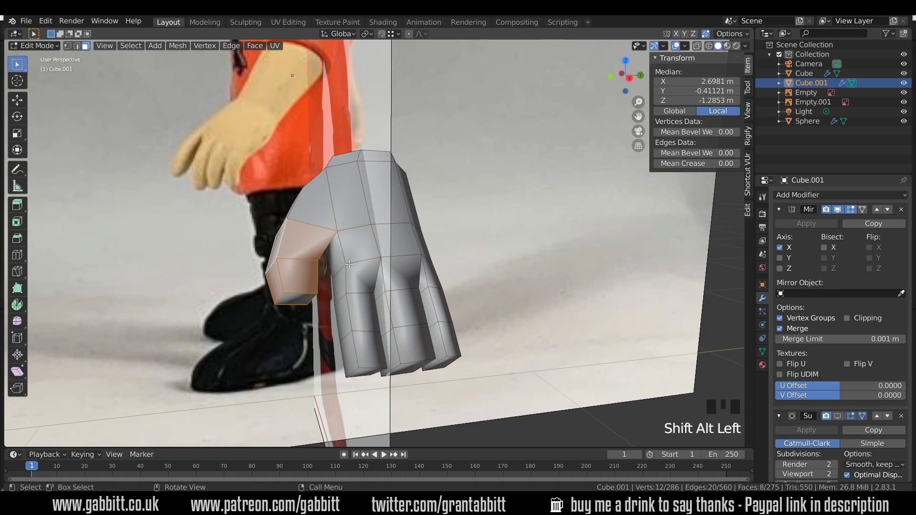
key(s)
click(489, 281)
middle_drag(485, 281, 420, 289)
Select a single edge on the thumb and move it slightly to refine the thumb's shape
click(313, 272)
key(2)
mouse_move(313, 277)
middle_down()
mouse_move(314, 294)
mouse_move(329, 285)
middle_up()
click(318, 285)
key(g)
click(330, 284)
middle_drag(427, 263, 392, 258)
Select the three side faces running from the palm's outer edge into the little finger and move them
key(3)
click(394, 215)
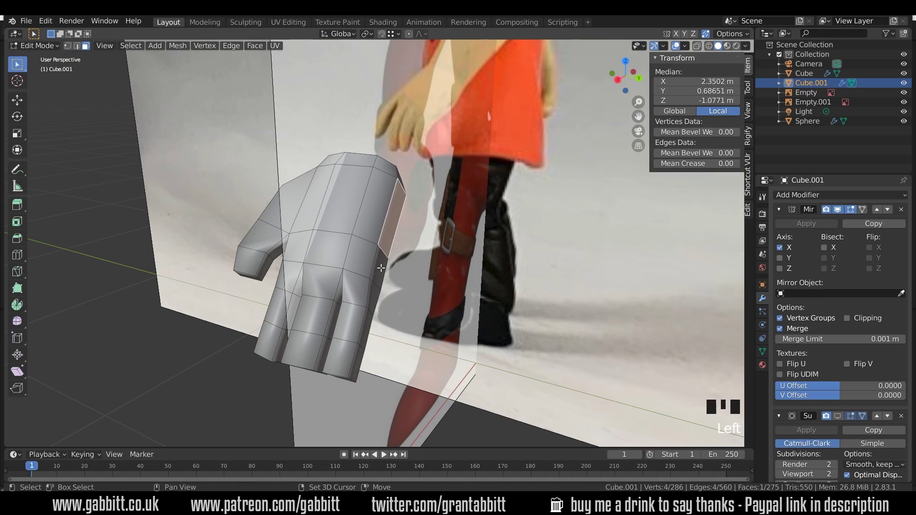
shift+click(383, 263)
shift+click(374, 294)
middle_drag(377, 294, 355, 281)
key(g)
click(413, 299)
Slide two edges near the base of the little finger along the surface to even out the knuckle area
click(379, 299)
key(g)
key(g)
click(374, 295)
click(368, 288)
key(g)
key(g)
click(367, 293)
click(348, 275)
Select the three faces along the index finger's thumb-facing side, then move and rotate them to reshape the finger
key(3)
click(346, 267)
shift+click(346, 291)
shift+click(345, 319)
middle_drag(357, 321, 339, 330)
key(g)
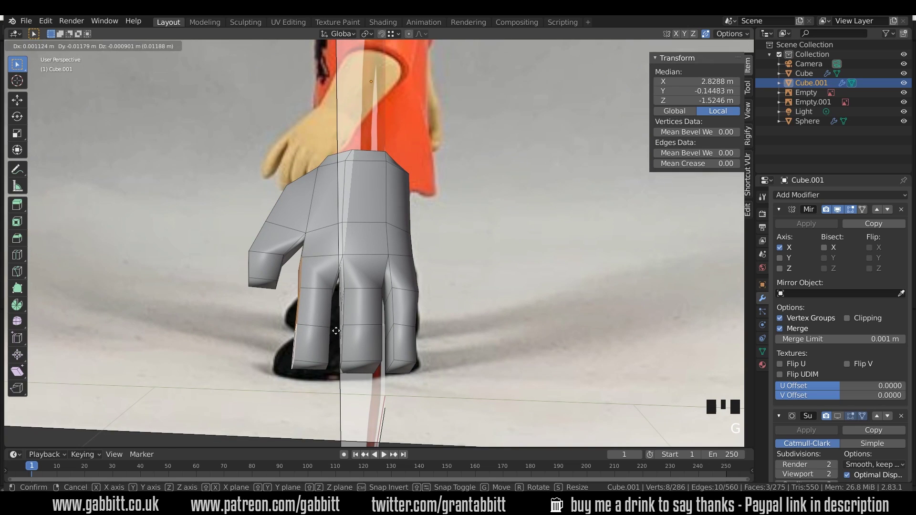
click(334, 330)
key(r)
click(397, 322)
Select a column of three faces along another finger's side and move them to adjust its spacing
key(g)
click(376, 286)
shift+click(370, 317)
middle_drag(400, 328, 423, 347)
shift+click(362, 345)
key(g)
click(430, 341)
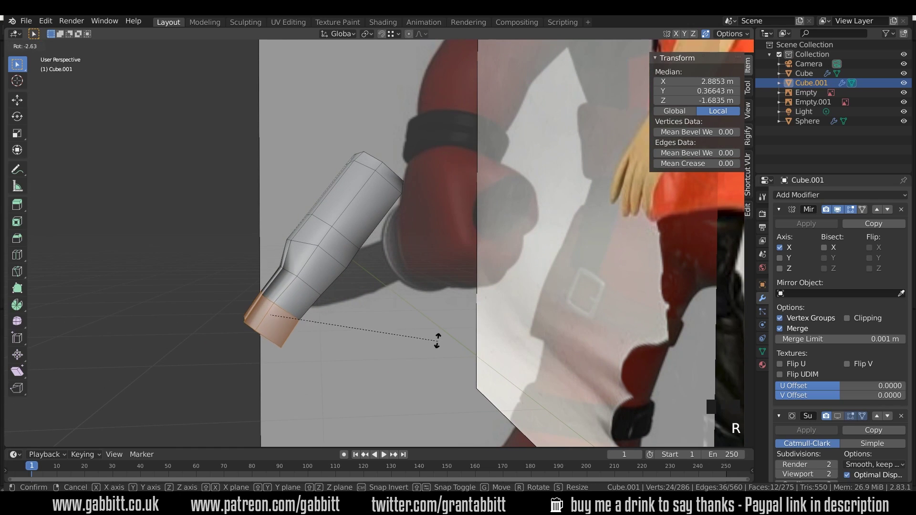
Curl the three fingertip segments together by rotating them, including a -9.8° turn, and moving them toward the body
click(412, 336)
key(g)
click(420, 342)
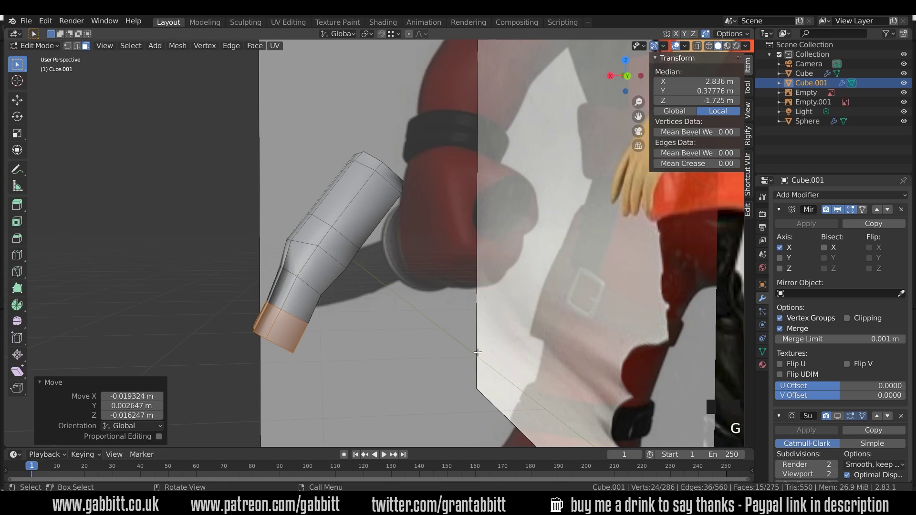
click(448, 333)
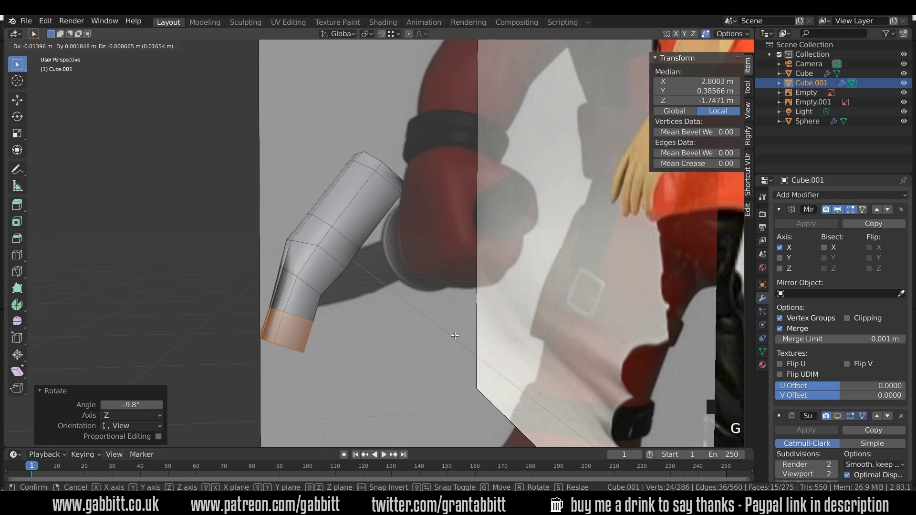
click(455, 336)
click(475, 313)
Select two edges on the hand in edge mode and slide them along the surface
middle_drag(384, 340, 426, 345)
key(2)
alt+click(341, 289)
middle_drag(271, 278, 540, 267)
click(355, 304)
click(389, 297)
click(340, 254)
shift+click(367, 218)
key(g)
key(g)
click(347, 253)
Select the end faces of the three fingers, rotate them and move them about -0.020 m in X
middle_drag(539, 306, 506, 281)
key(3)
shift+click(437, 313)
shift+click(460, 318)
shift+click(483, 320)
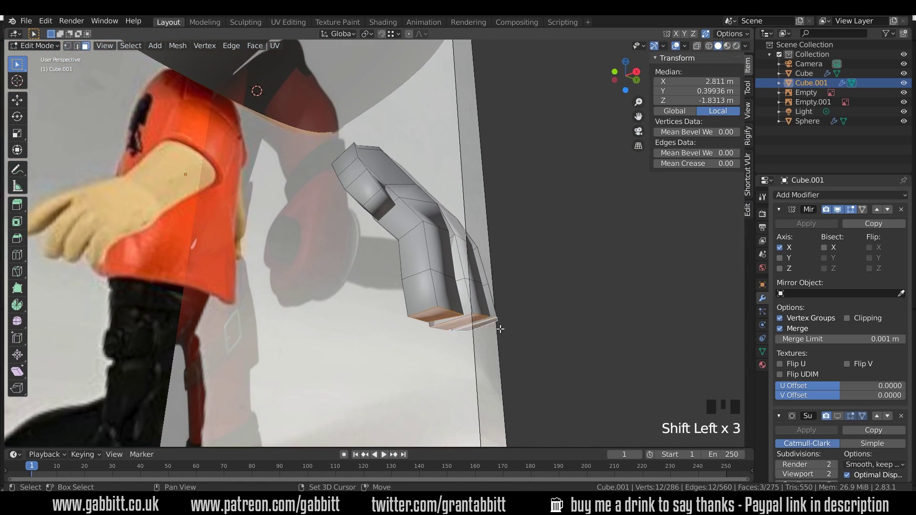
middle_drag(496, 329, 568, 375)
key(r)
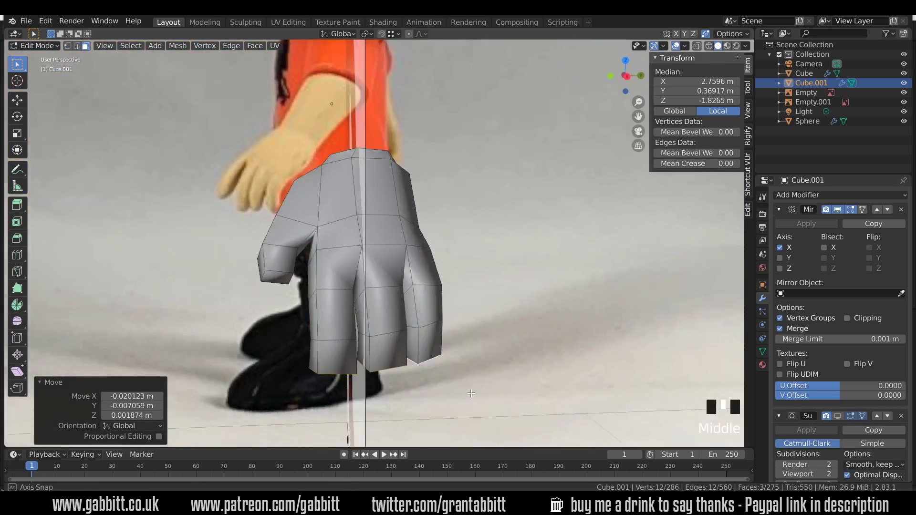
middle_drag(410, 391, 427, 418)
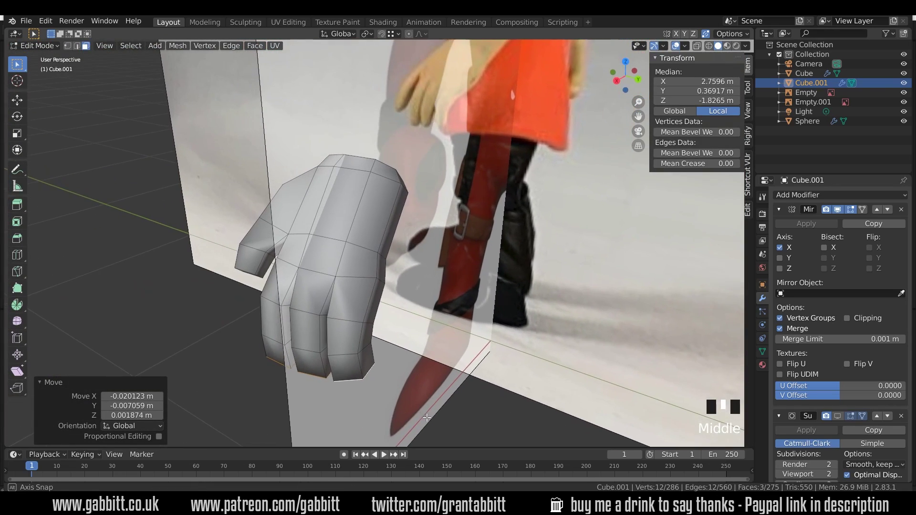
Adjust single edges along the hand's little-finger side, moving the one nearest the wrist about -0.008 m in Y
click(424, 315)
middle_drag(424, 315, 406, 260)
click(424, 252)
key(g)
click(419, 242)
click(408, 225)
key(g)
click(420, 229)
middle_drag(476, 236, 540, 205)
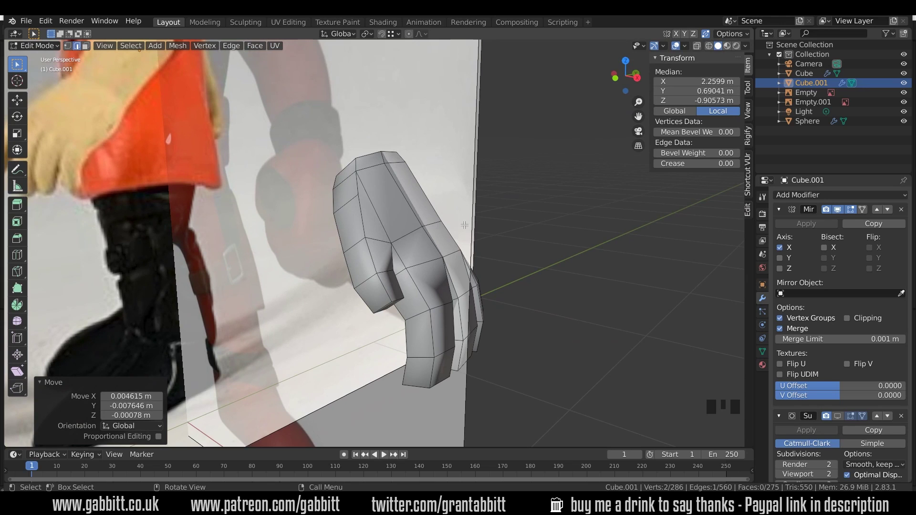
Select the faces of the thumb's end segments, rotate them and move them to bend the thumb toward the palm
key(3)
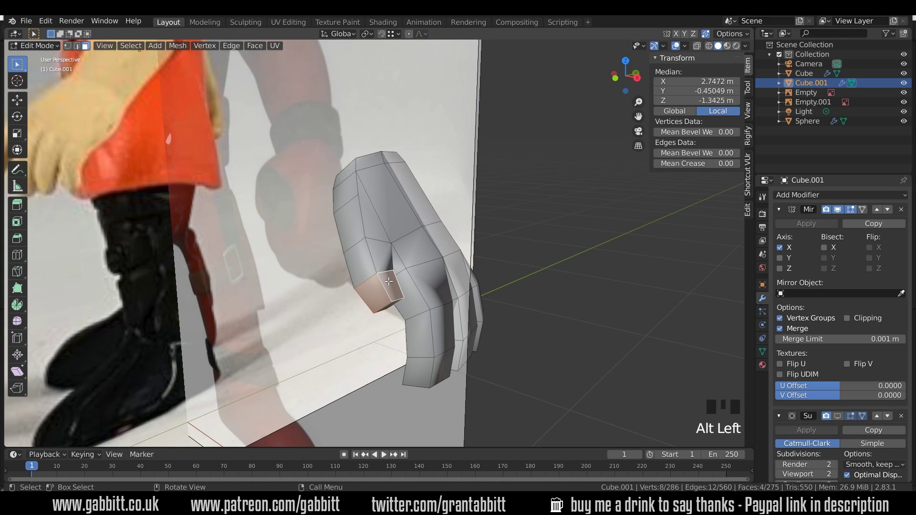
middle_drag(381, 283, 336, 230)
click(406, 260)
middle_drag(406, 259, 404, 206)
middle_drag(431, 259, 470, 308)
key(r)
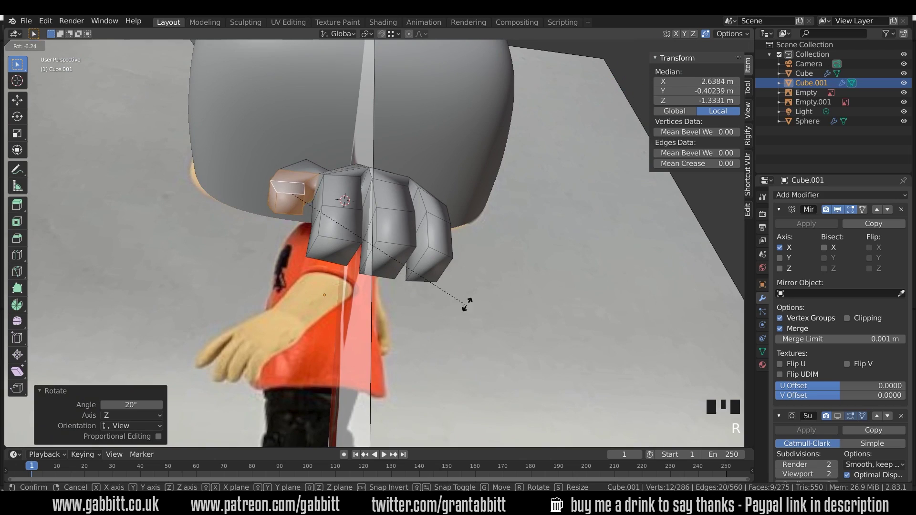
middle_drag(337, 257, 479, 301)
key(g)
click(459, 279)
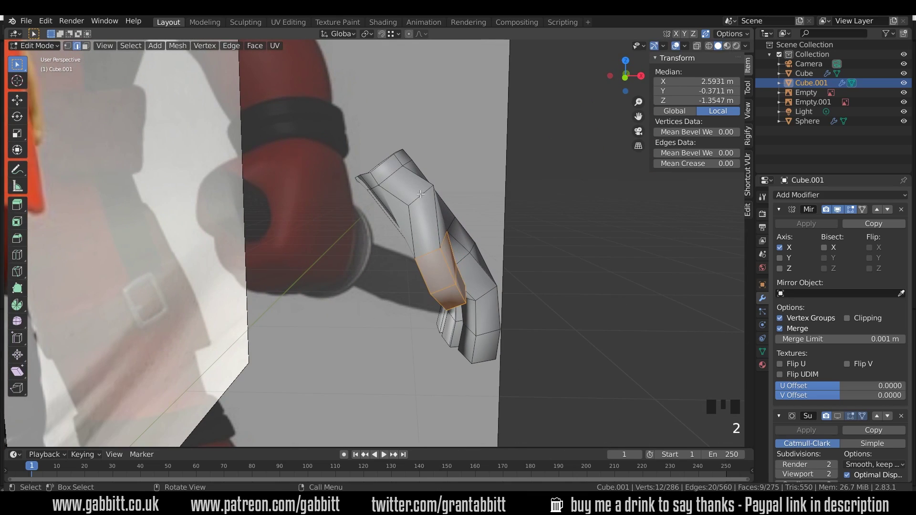
Move and rotate the edge selection near the base of the thumb
click(392, 210)
middle_drag(393, 210, 406, 352)
key(g)
click(336, 237)
key(r)
click(421, 170)
Show the subdivision smoothing in edit mode and move the little finger's three outer side faces about 0.008 m in Y
click(837, 416)
scroll(446, 340, up, 3)
key(3)
click(395, 260)
shift+click(391, 308)
shift+click(426, 350)
key(g)
click(457, 350)
scroll(464, 337, down, 3)
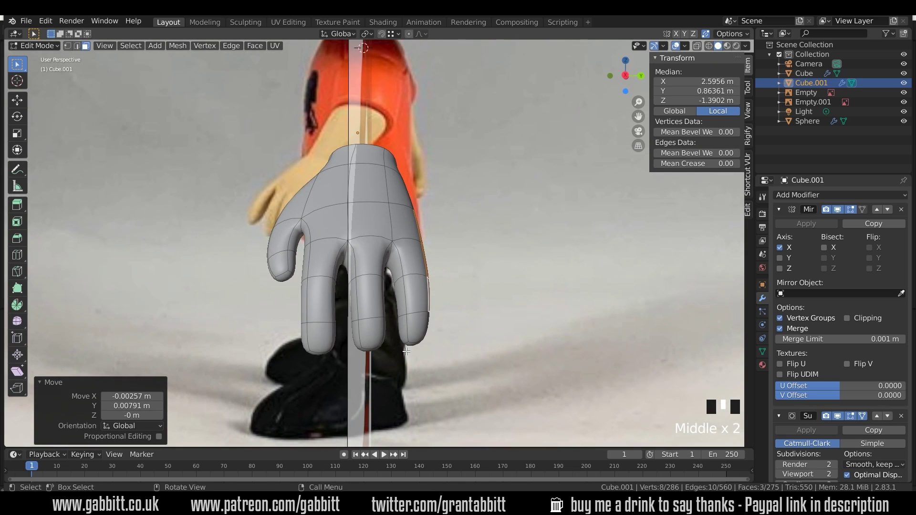
Adjust the finger lengths by moving each fingertip loop, and scale the little finger's tip
alt+click(379, 339)
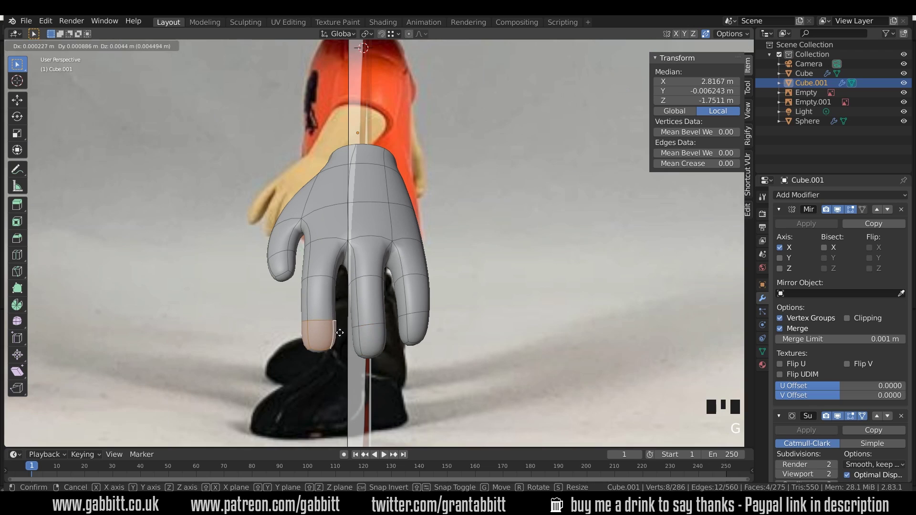
click(340, 333)
middle_drag(340, 332, 327, 330)
alt+click(406, 334)
key(g)
click(409, 331)
key(s)
click(498, 321)
Select one more face on the smoothed hand and move it to refine the shape
middle_drag(494, 323, 462, 265)
click(432, 202)
key(g)
click(462, 220)
Check the smoothed body in Object Mode, then reveal all hidden geometry in Edit Mode
key(Tab)
scroll(410, 266, down, 5)
middle_drag(398, 277, 374, 211)
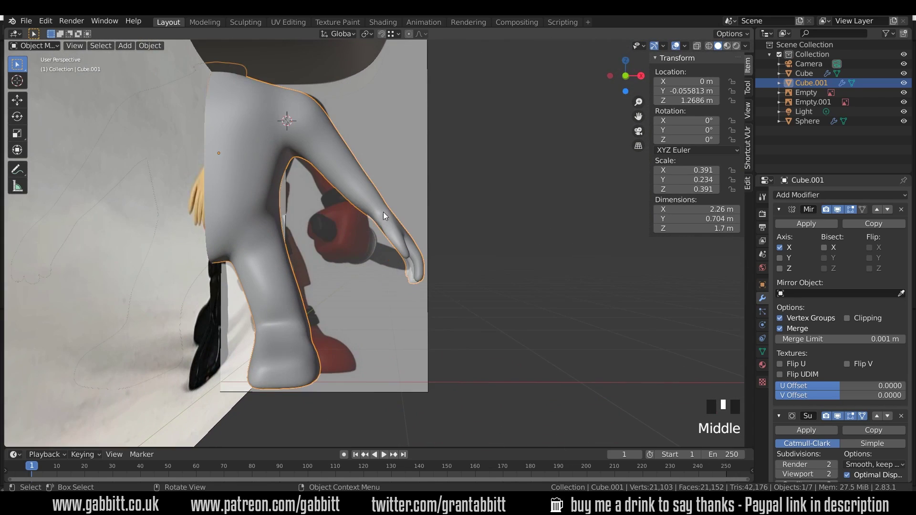
middle_drag(418, 261, 384, 291)
key(Tab)
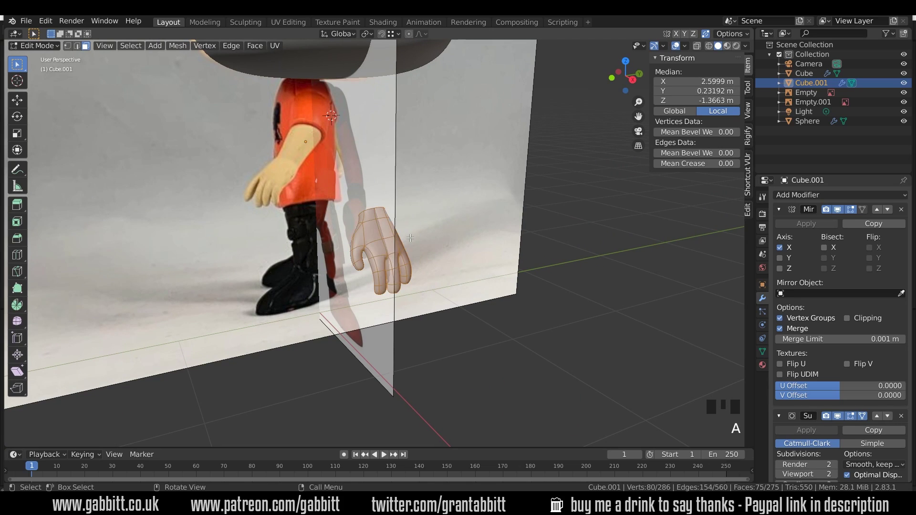
click(490, 234)
key(alt+h)
middle_drag(467, 234, 478, 215)
scroll(523, 205, up, 3)
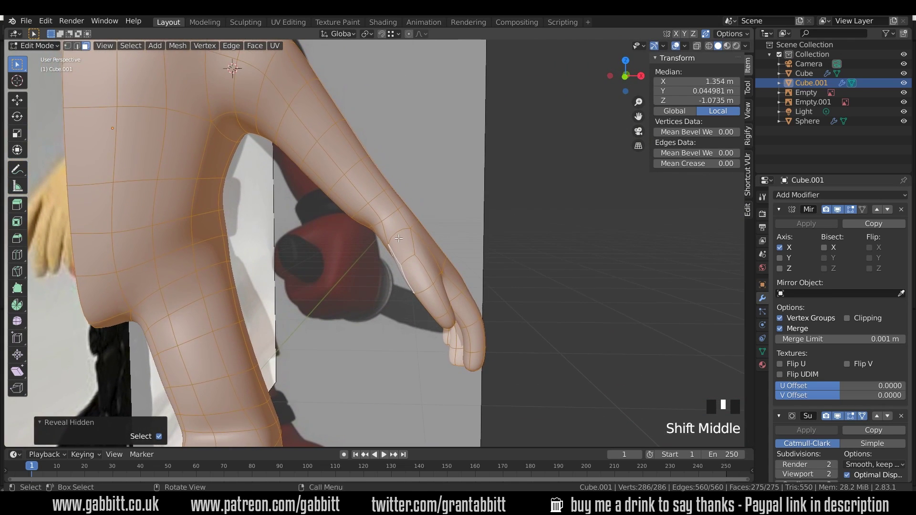
Move the two edges on the wrist's inner side about 0.020 m in X and 0.023 m in Z
click(367, 224)
key(g)
click(371, 222)
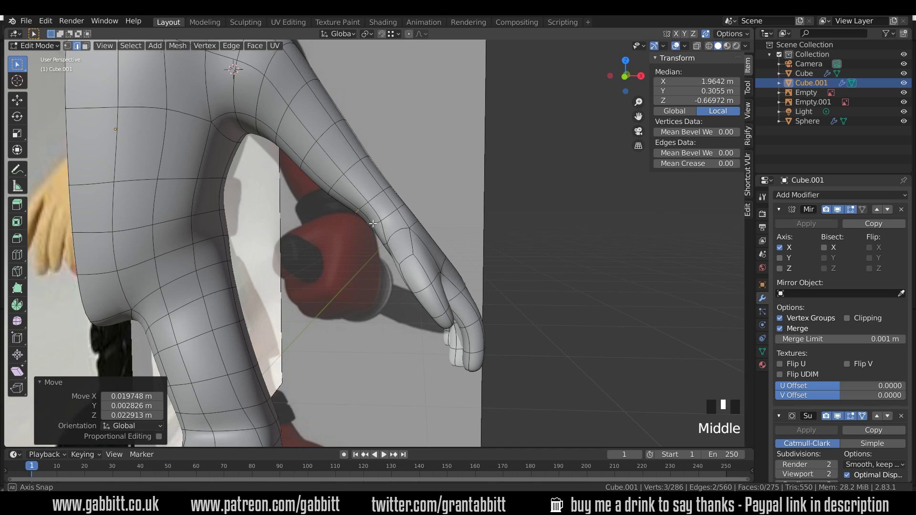
middle_drag(370, 222, 401, 224)
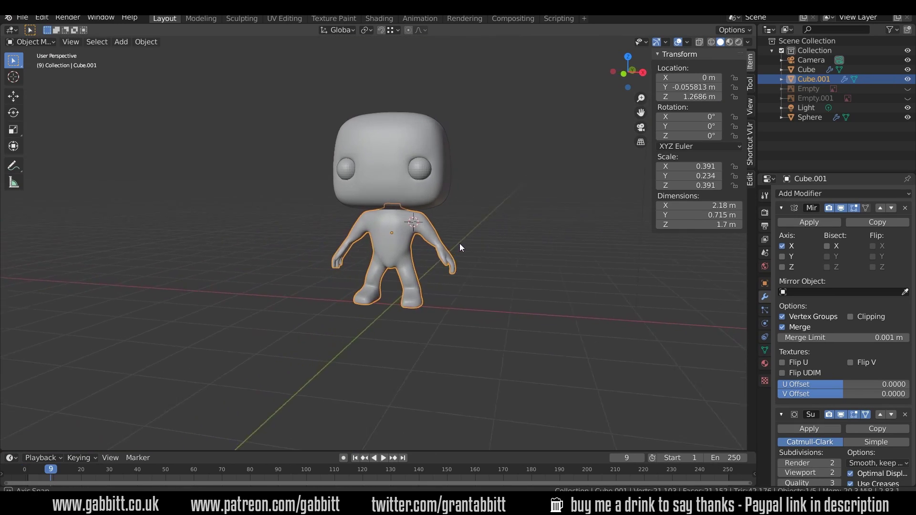
middle_drag(460, 246, 417, 240)
scroll(464, 256, up, 3)
middle_drag(470, 262, 113, 273)
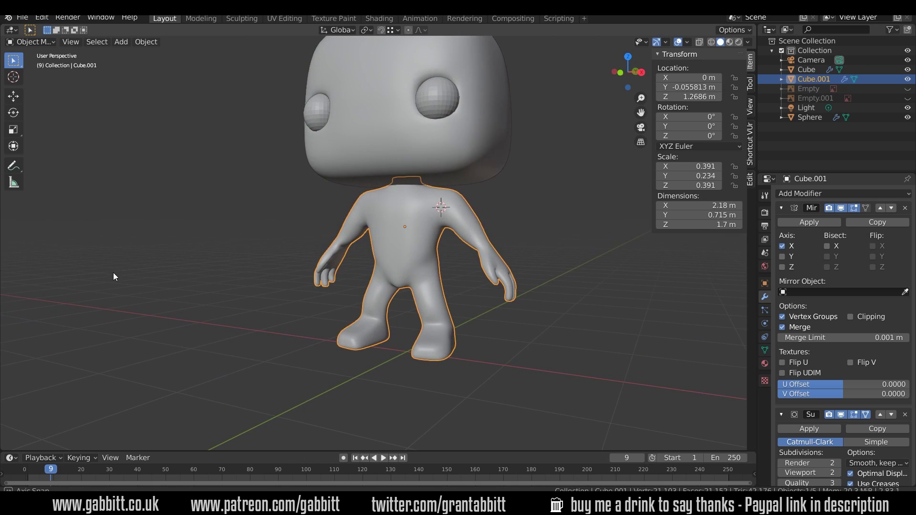